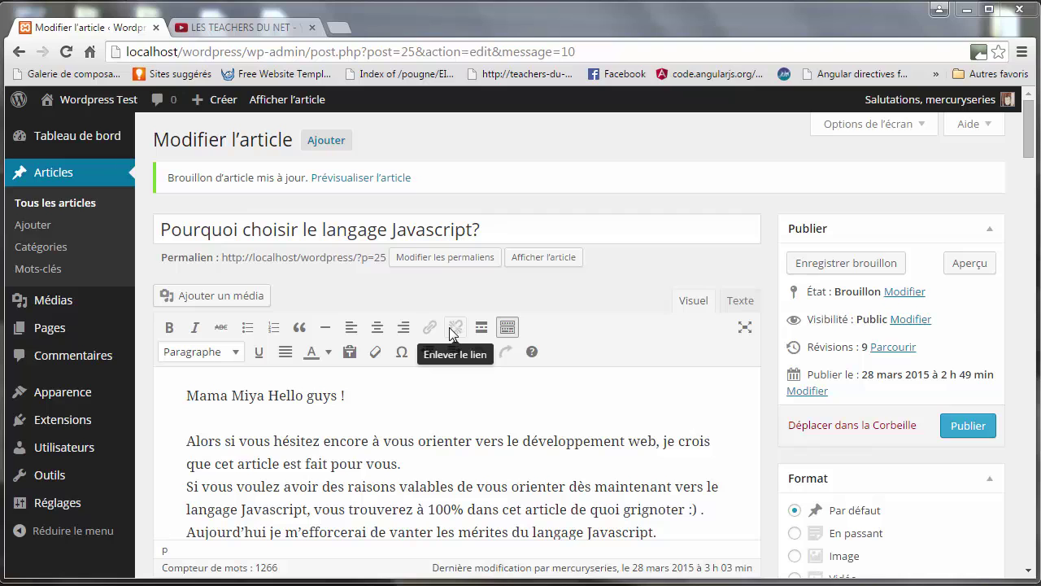
Copy the link address of the HTML5/CSS3 playlist from the LES TEACHERS DU NET YouTube channel's playlists.
{"action": "left_click_drag", "start_coordinate": [1030, 139], "coordinate": [1032, 159]}
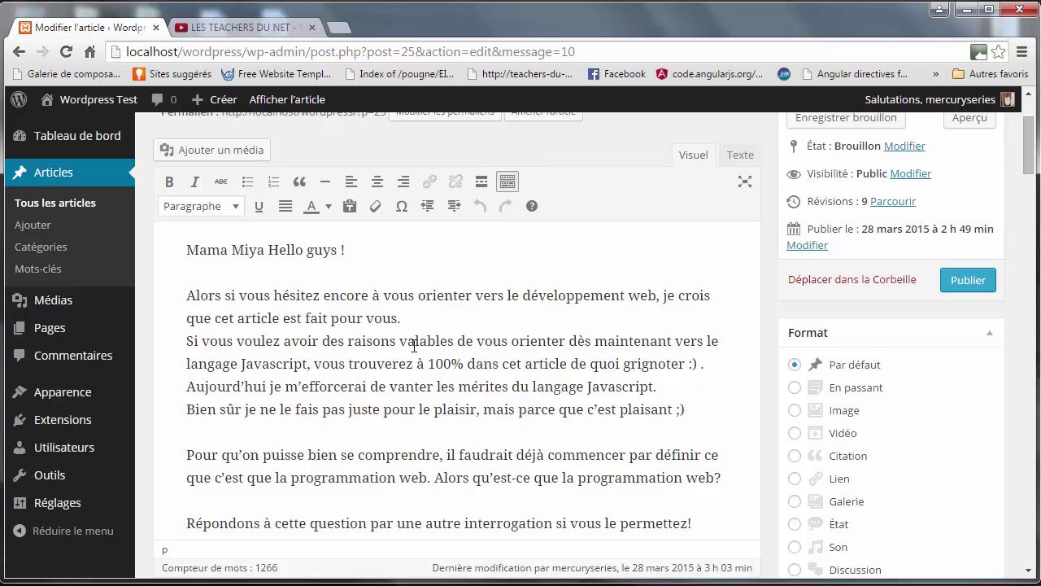
{"action": "left_click_drag", "start_coordinate": [1031, 165], "coordinate": [1028, 231]}
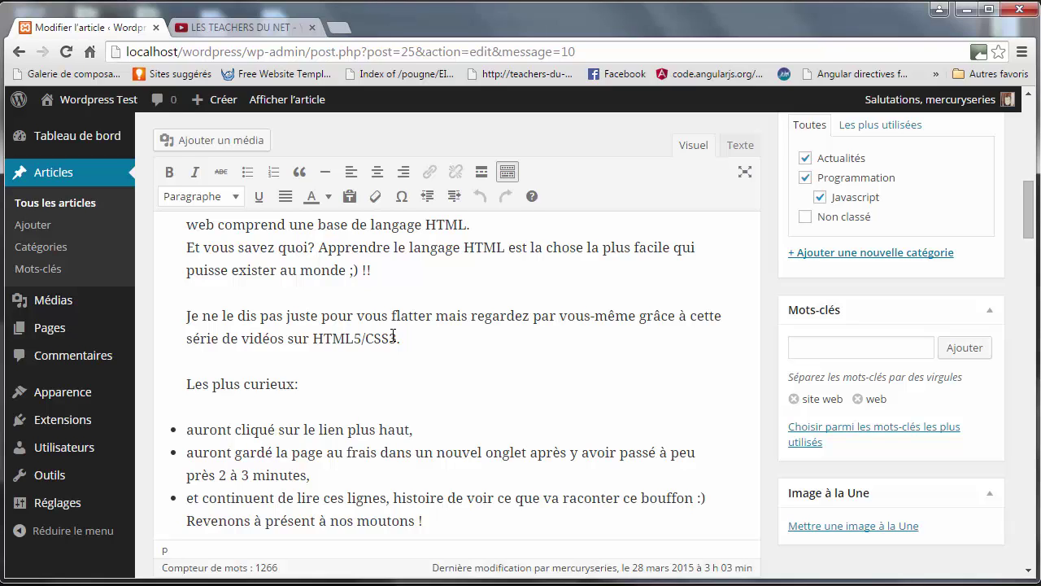
{"action": "left_click", "coordinate": [224, 27]}
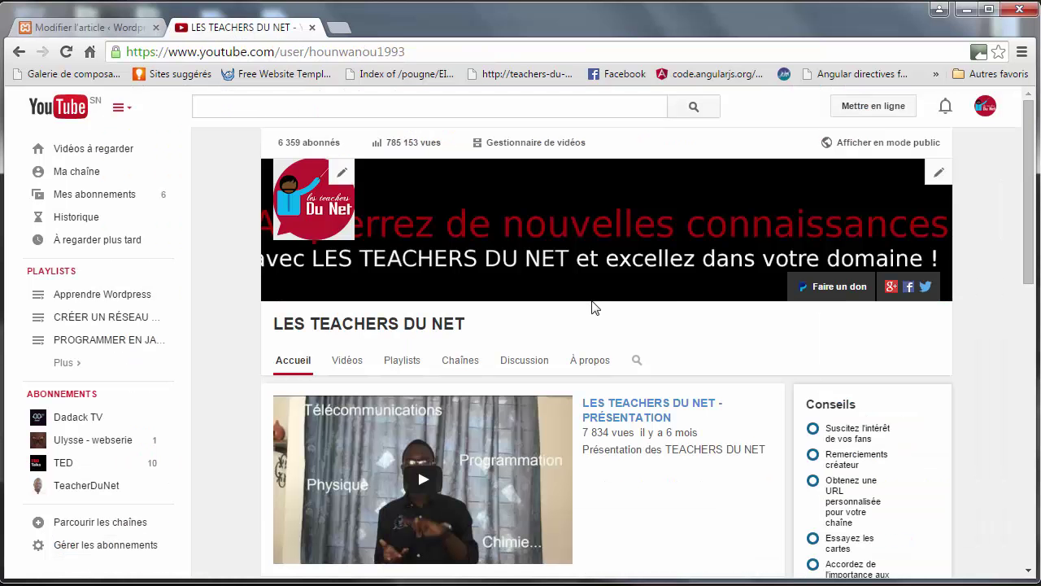
{"action": "left_click", "coordinate": [402, 360]}
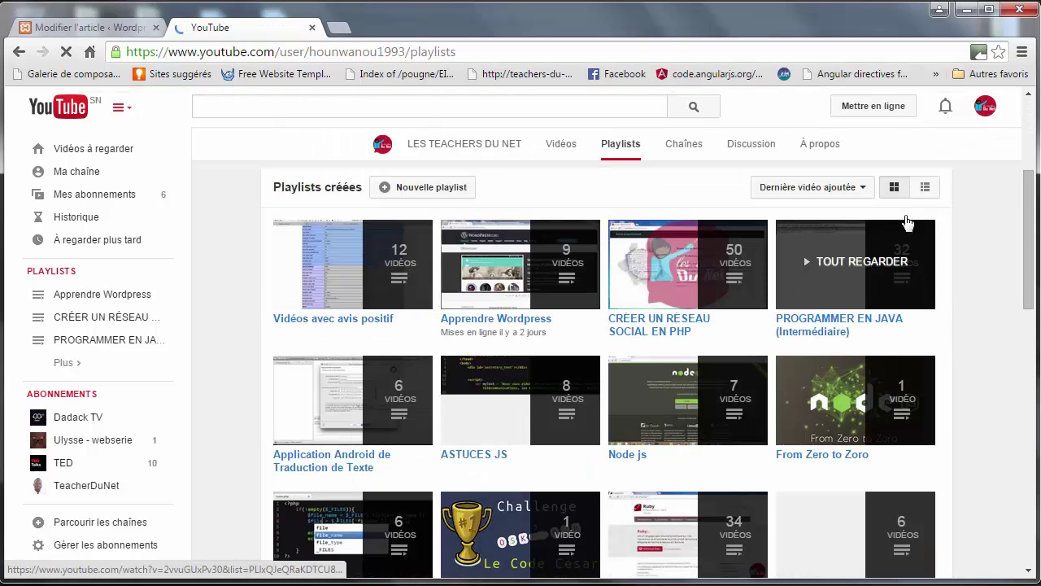
{"action": "left_click_drag", "start_coordinate": [1023, 205], "coordinate": [808, 462]}
{"action": "left_click", "coordinate": [616, 388]}
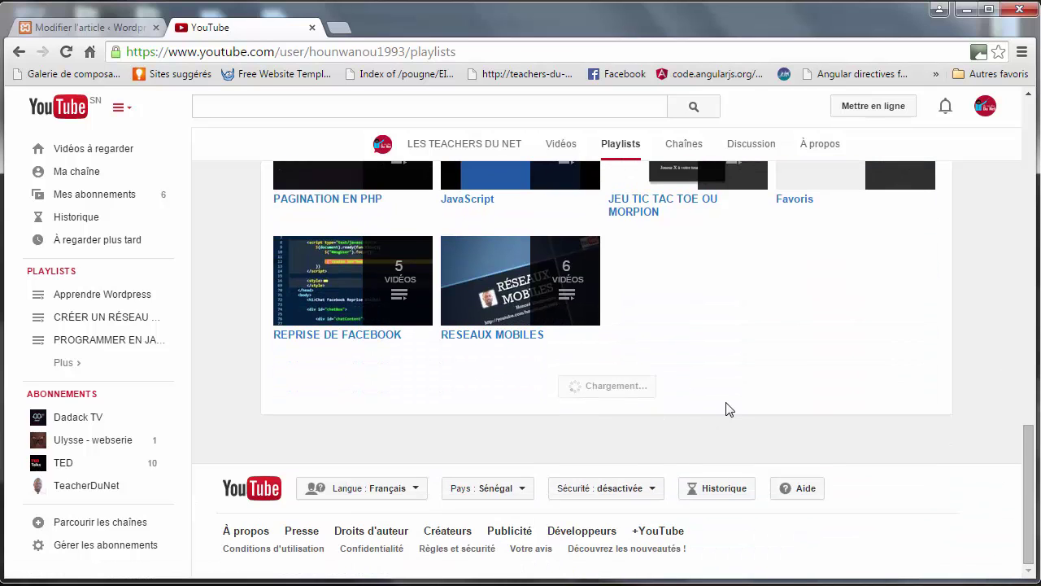
{"action": "left_click_drag", "start_coordinate": [1027, 358], "coordinate": [1028, 484]}
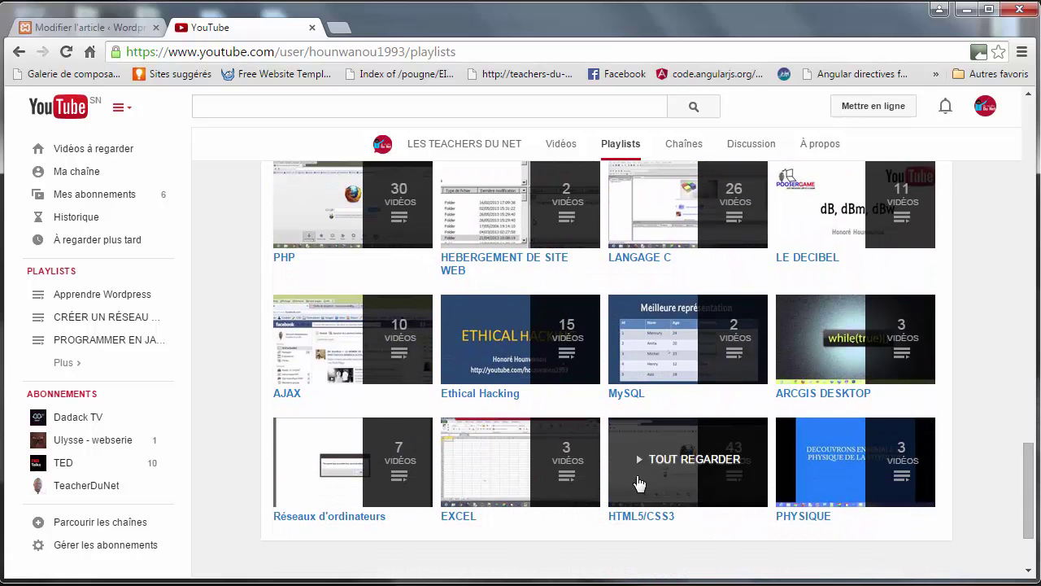
{"action": "right_click", "coordinate": [631, 519]}
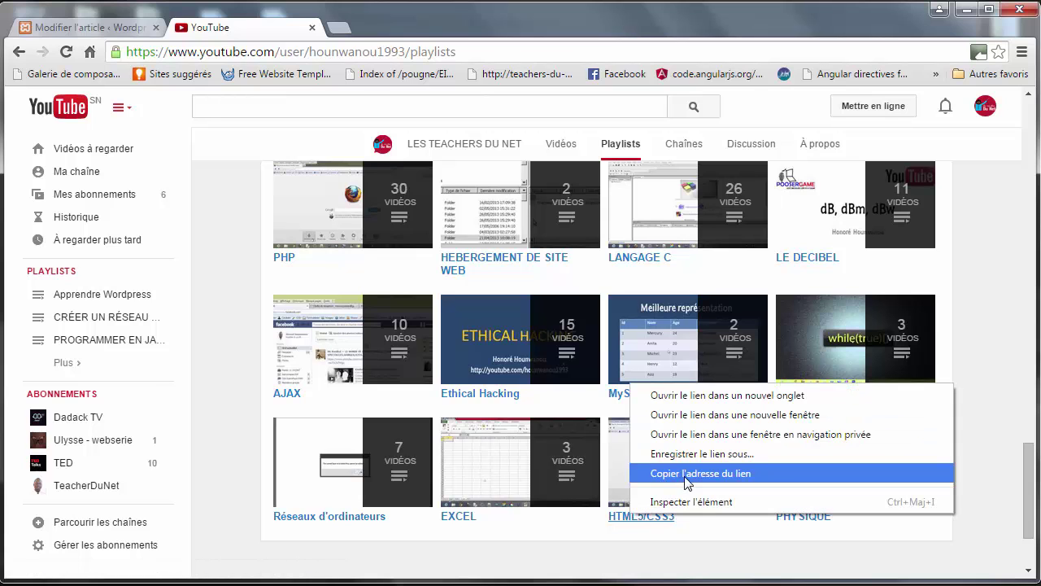
{"action": "left_click", "coordinate": [685, 476]}
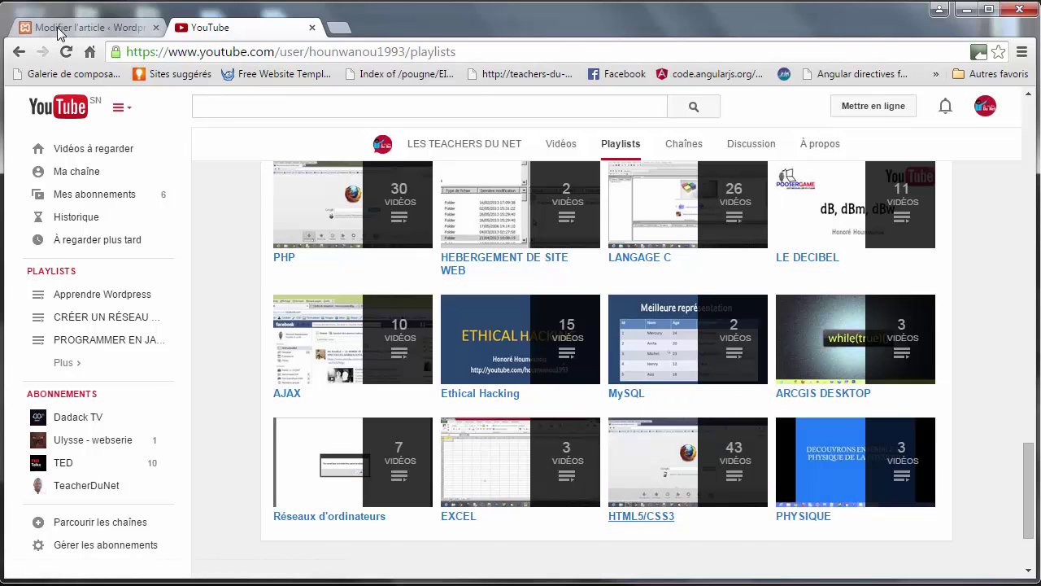
Back in the WordPress article, start a link on "série de vidéos sur HTML5/CSS3" with the copied playlist URL as web address.
{"action": "left_click", "coordinate": [105, 27]}
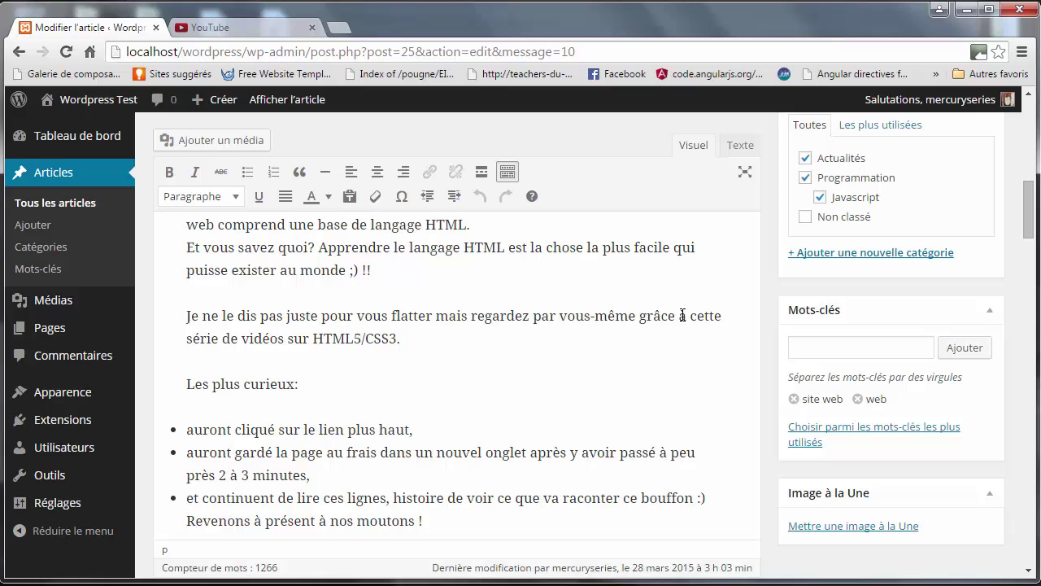
{"action": "left_click_drag", "start_coordinate": [186, 339], "coordinate": [398, 328]}
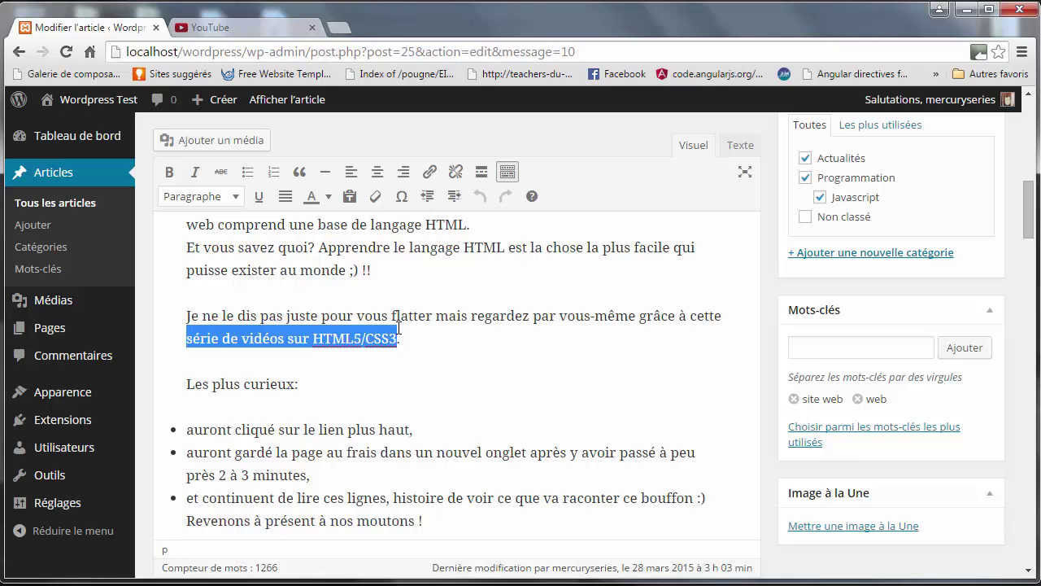
{"action": "left_click", "coordinate": [430, 173]}
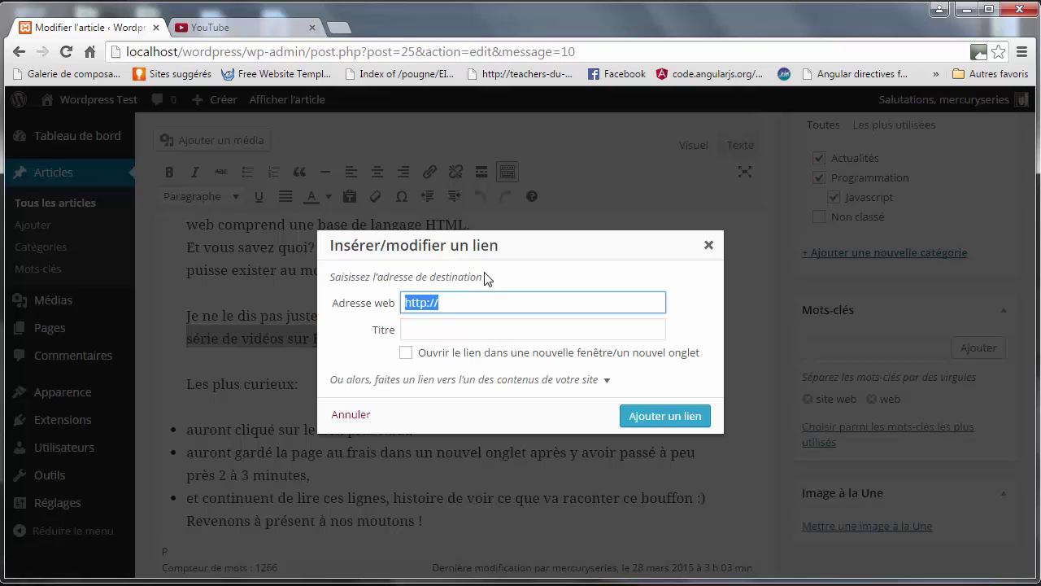
{"action": "type", "text": "https://www.youtube.com/playlist?list=PLlxQJeQRaKDTtaDf3C8gNtjhjLmKTvDF3"}
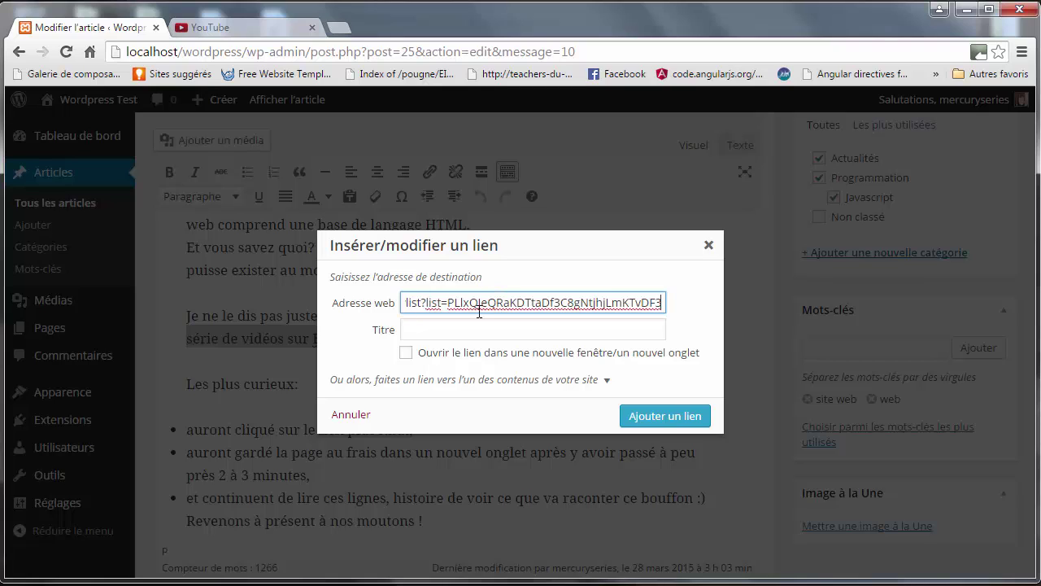
Enter "Serie de videos sur HTML5/CSS3 des TEACHERS DU NET" as the link's title.
{"action": "left_click", "coordinate": [437, 329]}
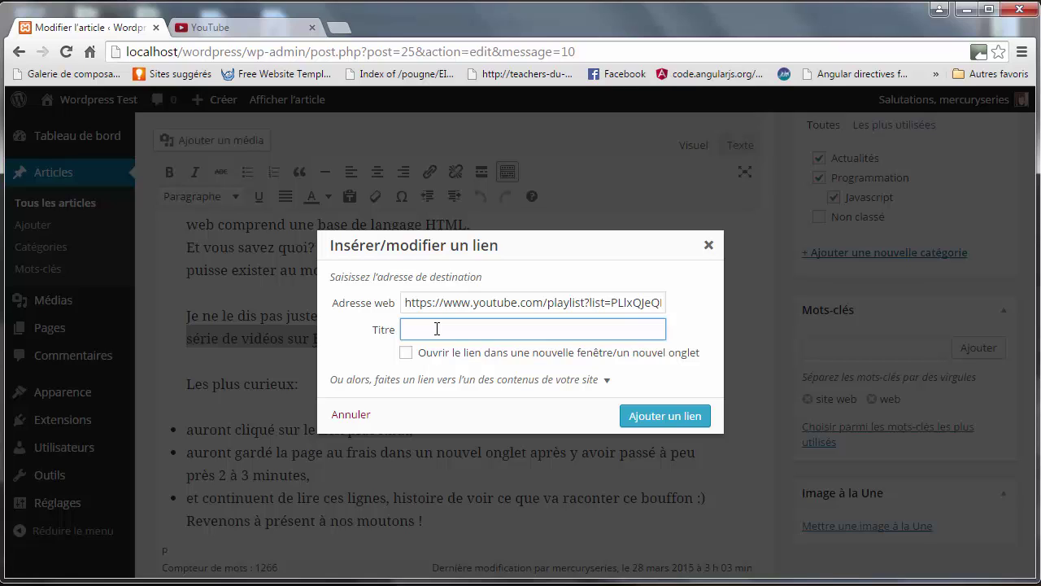
{"action": "type", "text": "Serie de videos sur HTML5"}
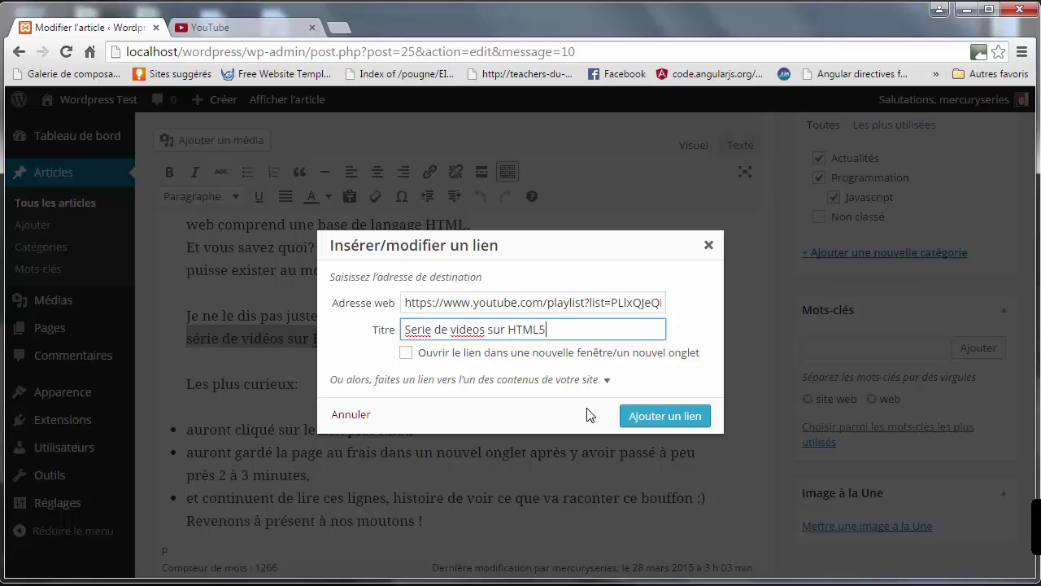
{"action": "type", "text": "/CSS3 des TEACHER"}
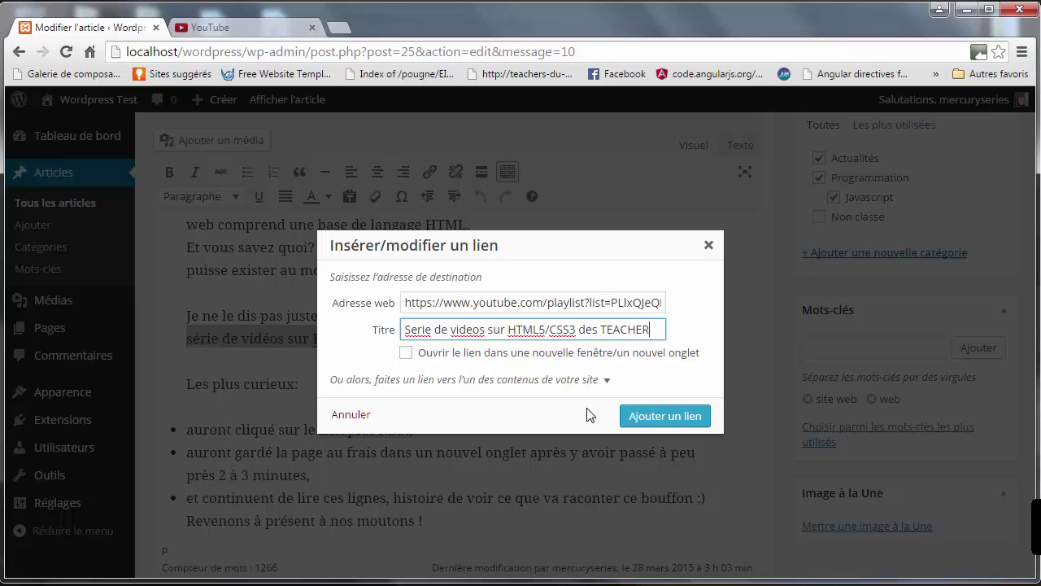
{"action": "type", "text": "S DUN"}
{"action": "key", "text": "BackSpace"}
{"action": "type", "text": "NET"}
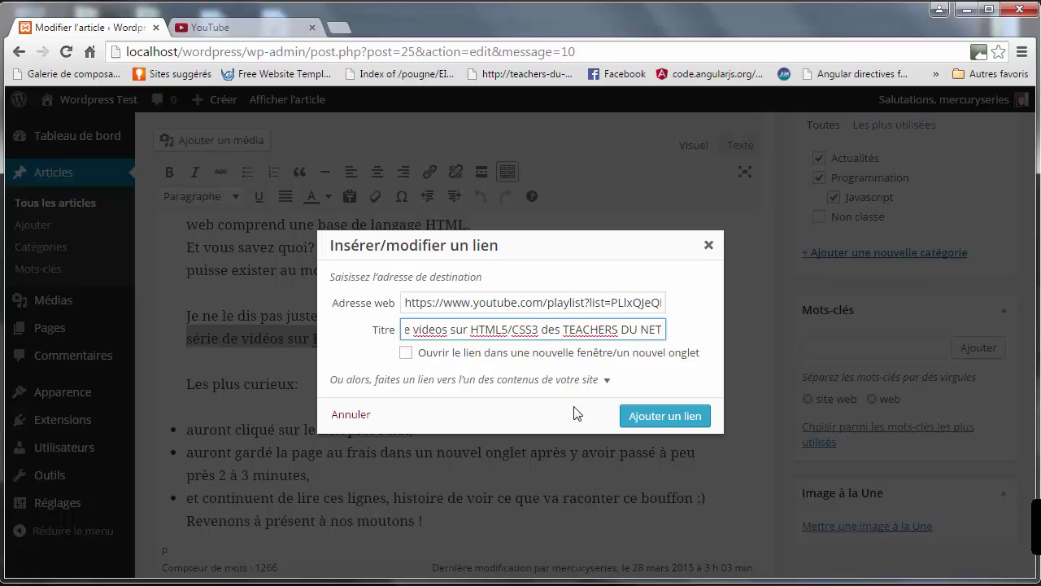
Correct the link title's spelling to "Série" and "vidéos" using the spelling suggestions, and add the link to the article.
{"action": "mouse_move", "coordinate": [423, 333]}
{"action": "left_mouse_down"}
{"action": "mouse_move", "coordinate": [349, 339]}
{"action": "mouse_move", "coordinate": [436, 329]}
{"action": "left_mouse_up"}
{"action": "left_click", "coordinate": [408, 329]}
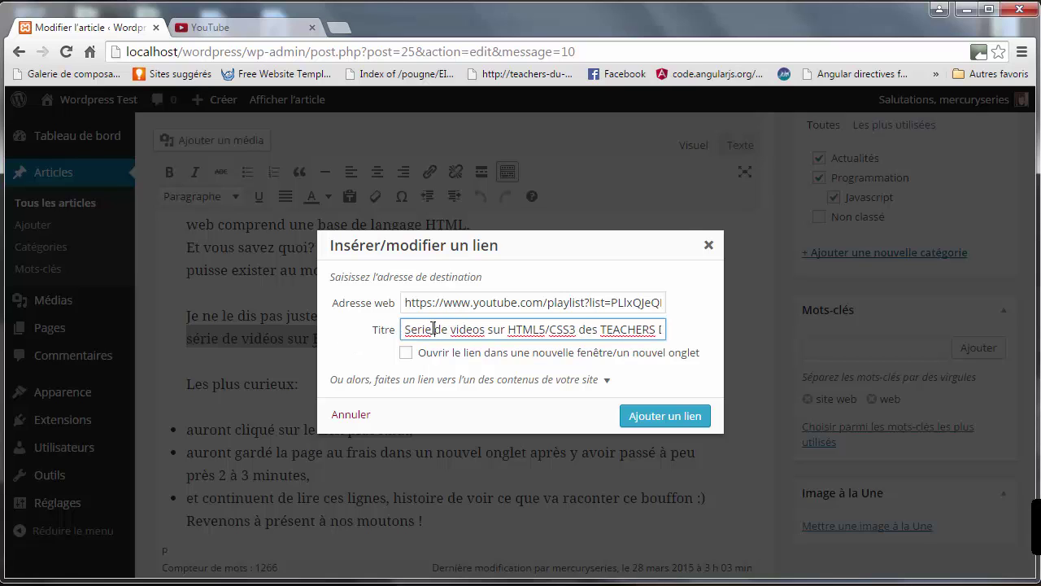
{"action": "right_click", "coordinate": [408, 327]}
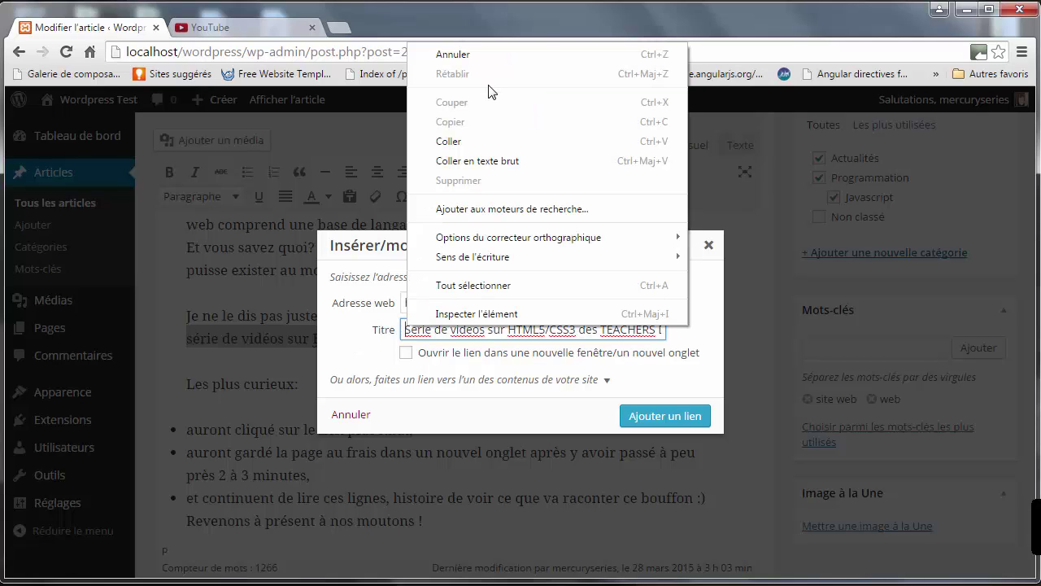
{"action": "left_click", "coordinate": [416, 332]}
{"action": "right_click", "coordinate": [416, 332]}
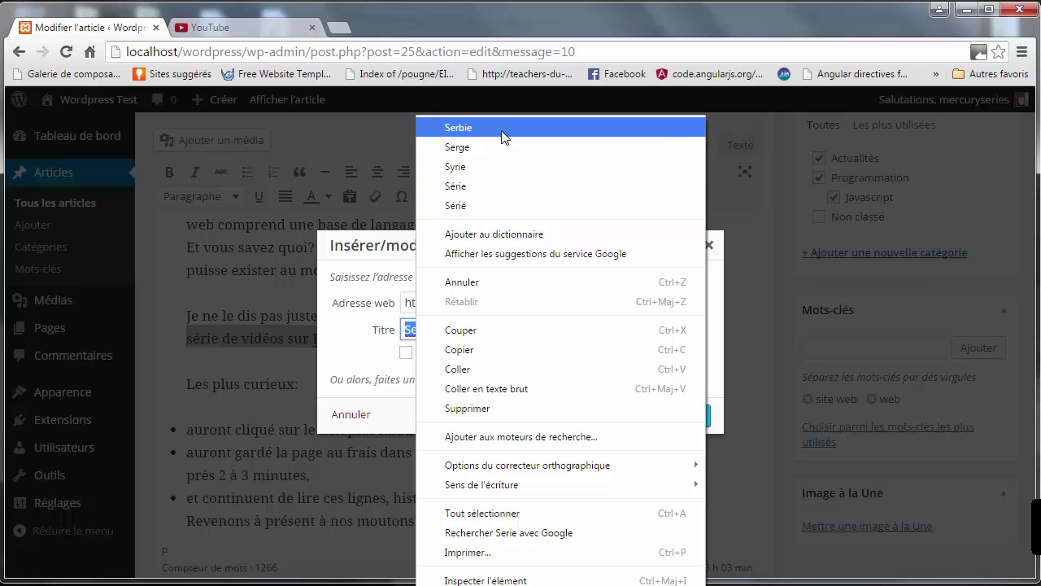
{"action": "left_click", "coordinate": [491, 186]}
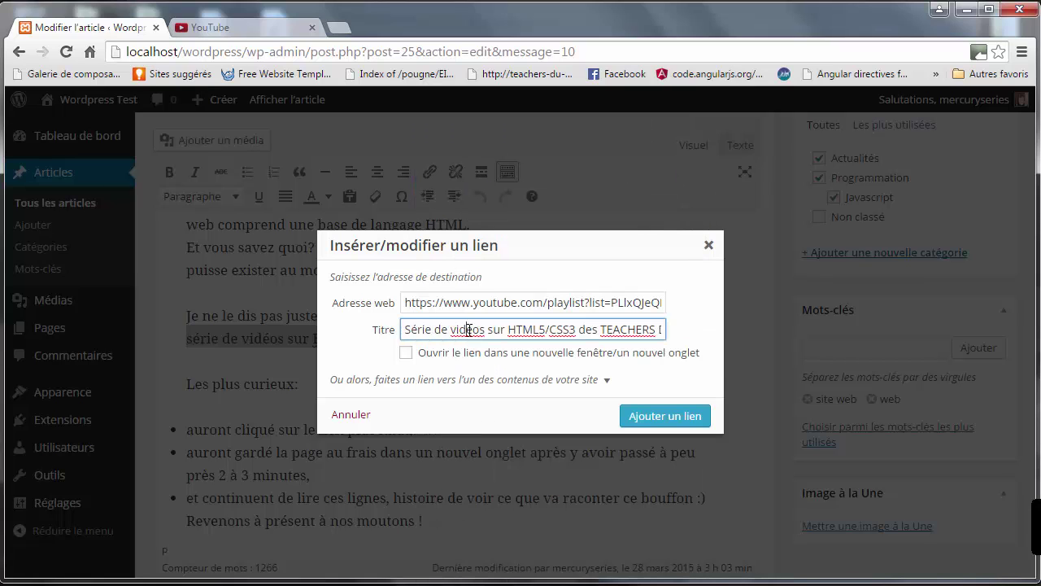
{"action": "right_click", "coordinate": [469, 328]}
{"action": "left_click", "coordinate": [568, 147]}
{"action": "left_click", "coordinate": [662, 427]}
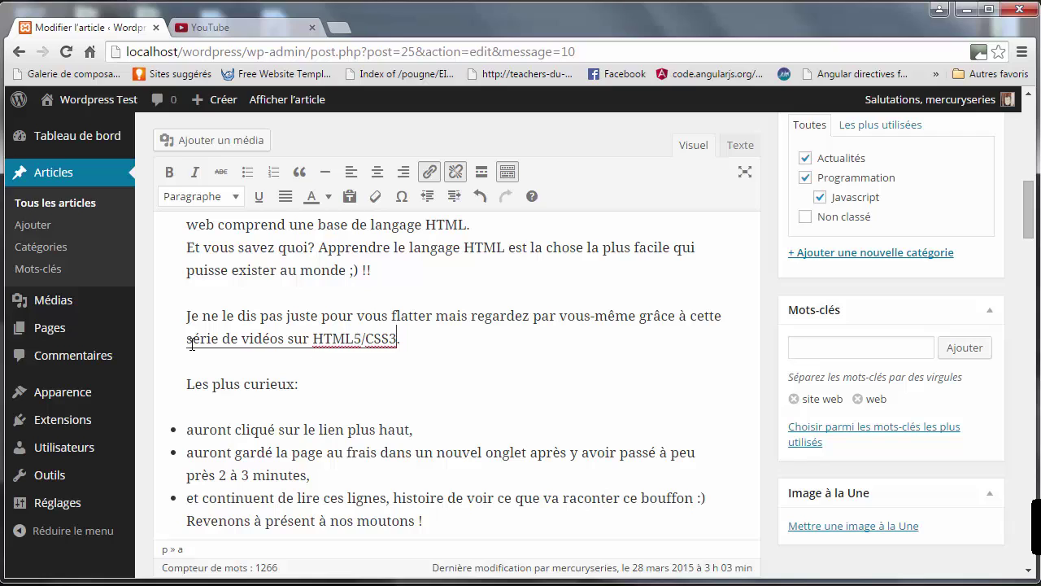
Save the article with its new link as a draft.
{"action": "mouse_move", "coordinate": [380, 342]}
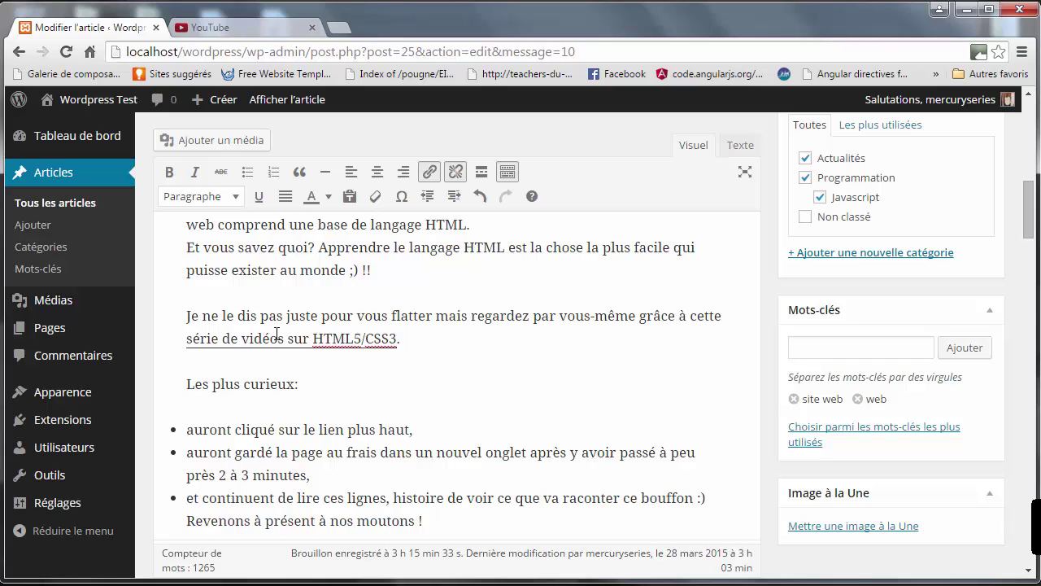
{"action": "left_click_drag", "start_coordinate": [1030, 229], "coordinate": [1033, 163]}
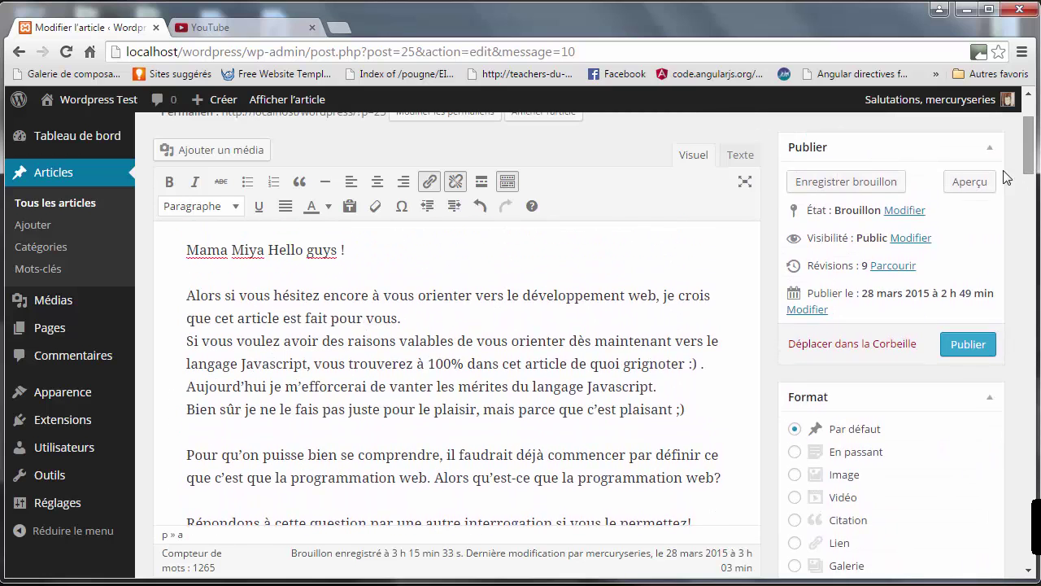
{"action": "left_click", "coordinate": [885, 182]}
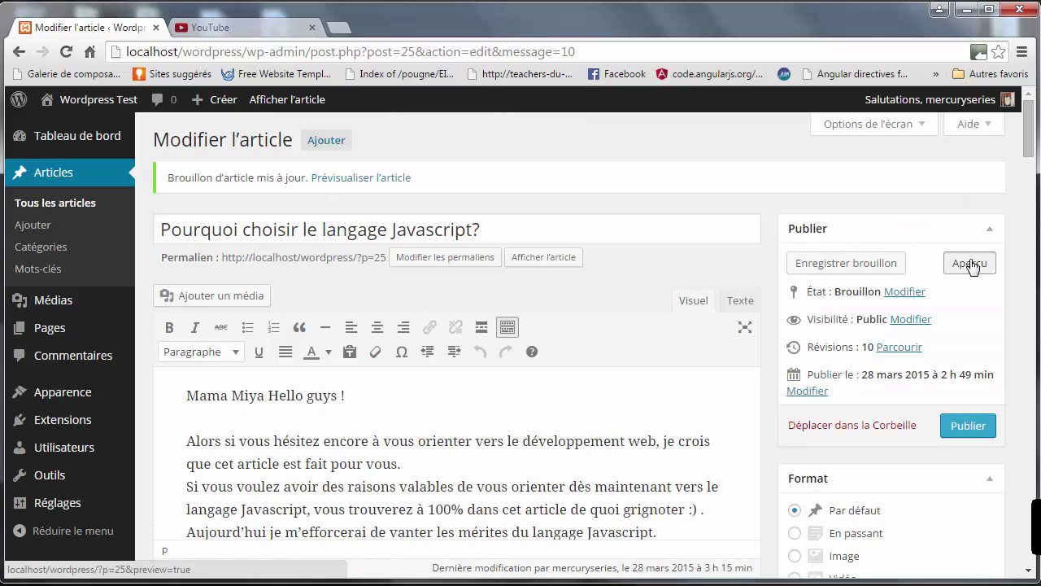
Preview the article, test the "série de vidéos sur HTML5/CSS3" link, and return to the preview.
{"action": "left_click", "coordinate": [971, 264]}
{"action": "left_click_drag", "start_coordinate": [1030, 122], "coordinate": [1030, 196]}
{"action": "left_click", "coordinate": [702, 267]}
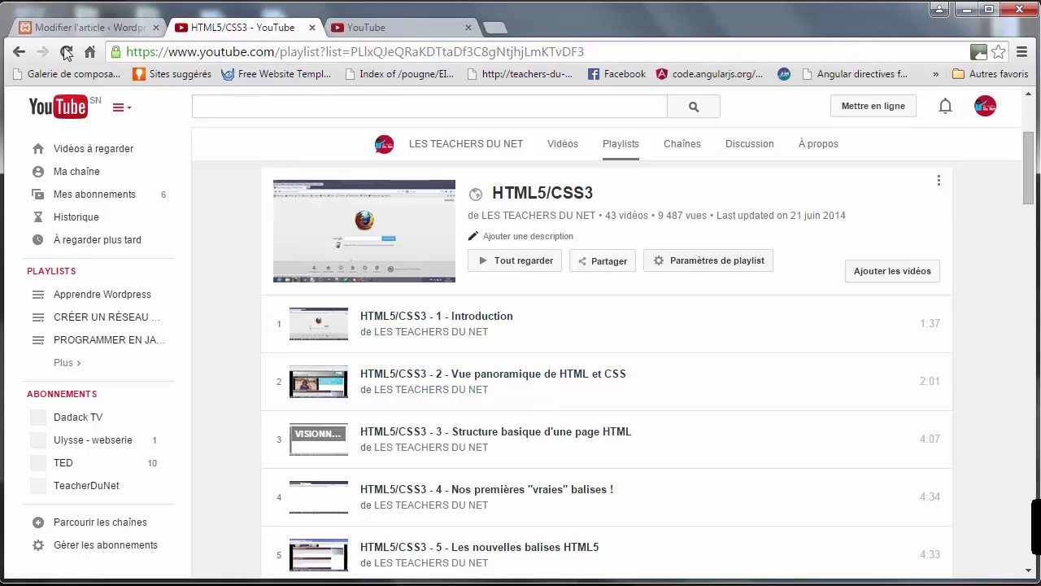
{"action": "left_click", "coordinate": [17, 53]}
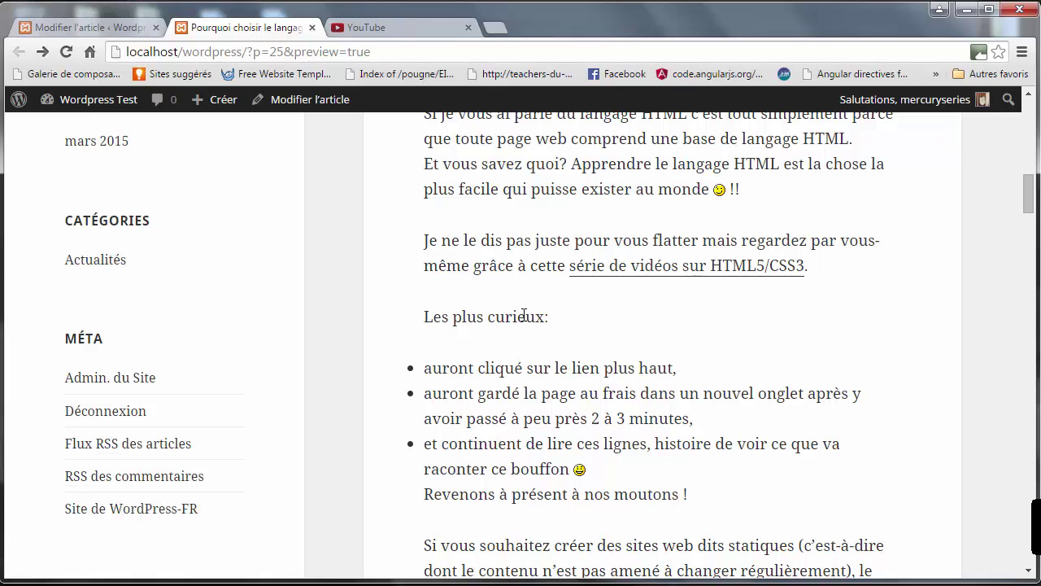
In the article editor, set the "série de vidéos sur HTML5/CSS3" link to open in a new window or tab, and save the draft.
{"action": "left_click", "coordinate": [114, 32]}
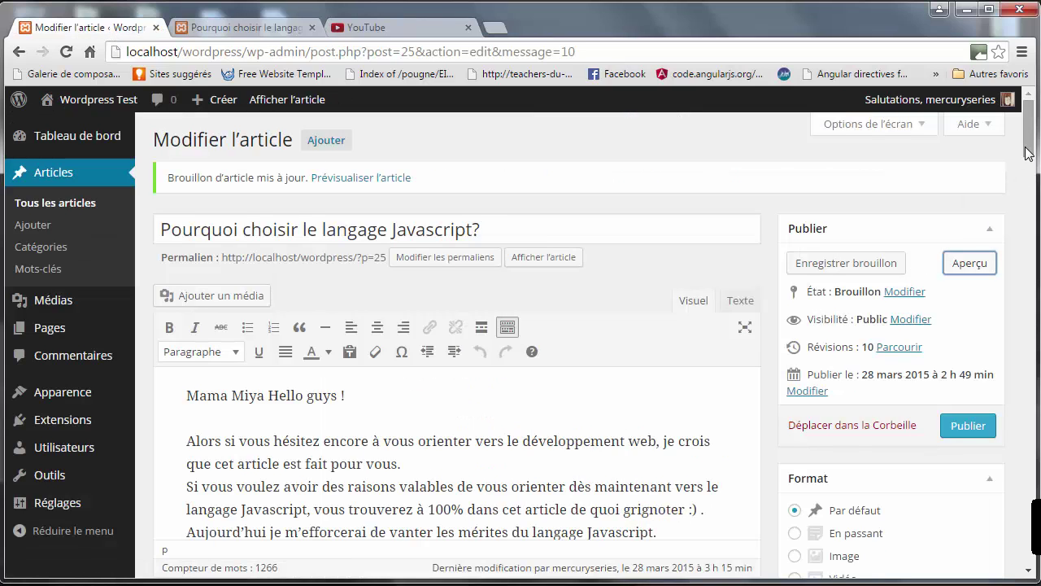
{"action": "scroll", "coordinate": [1027, 153], "scroll_direction": "down", "scroll_amount": 10}
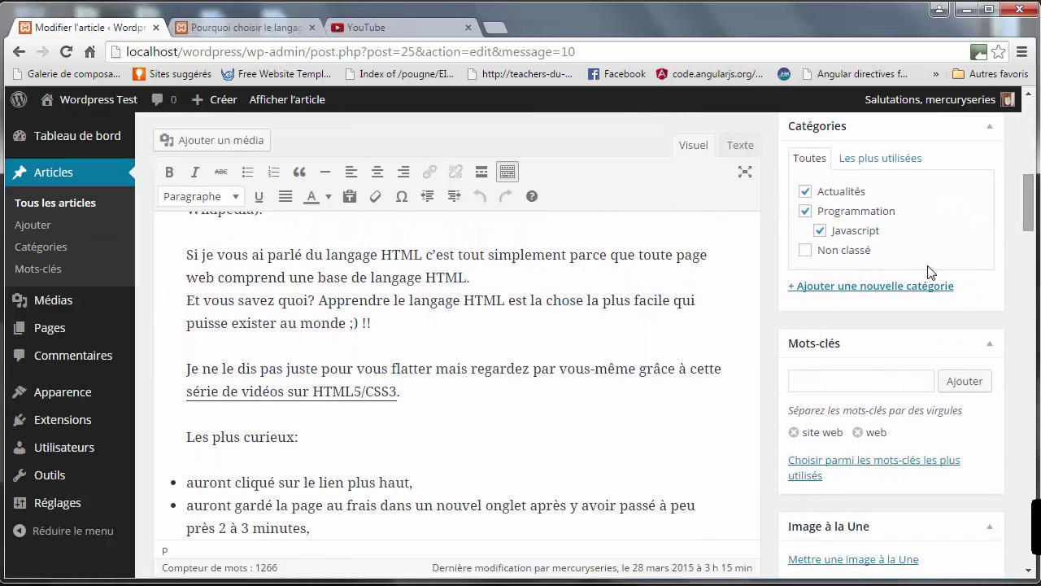
{"action": "left_click", "coordinate": [304, 394]}
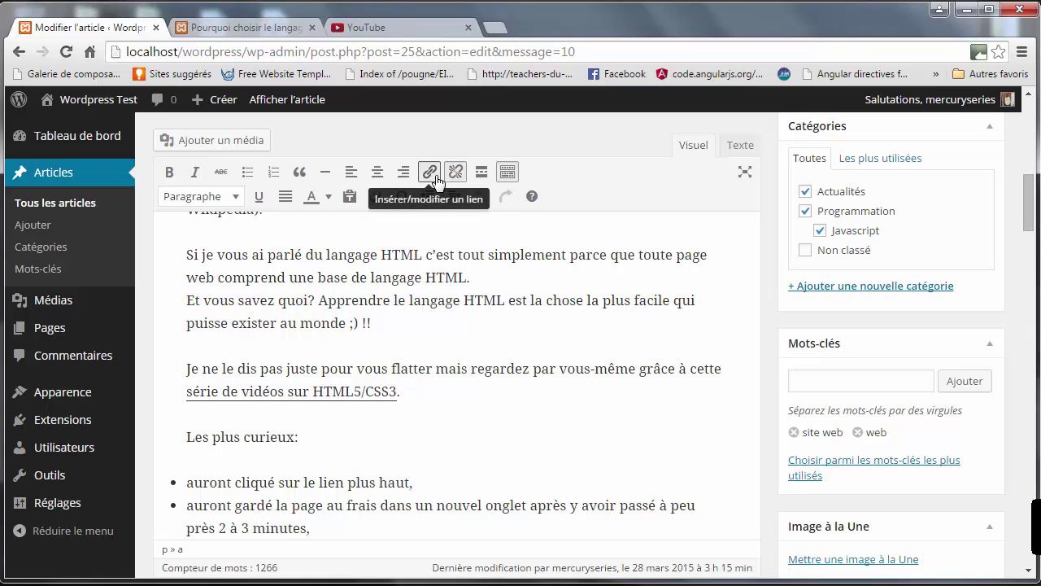
{"action": "left_click", "coordinate": [547, 417]}
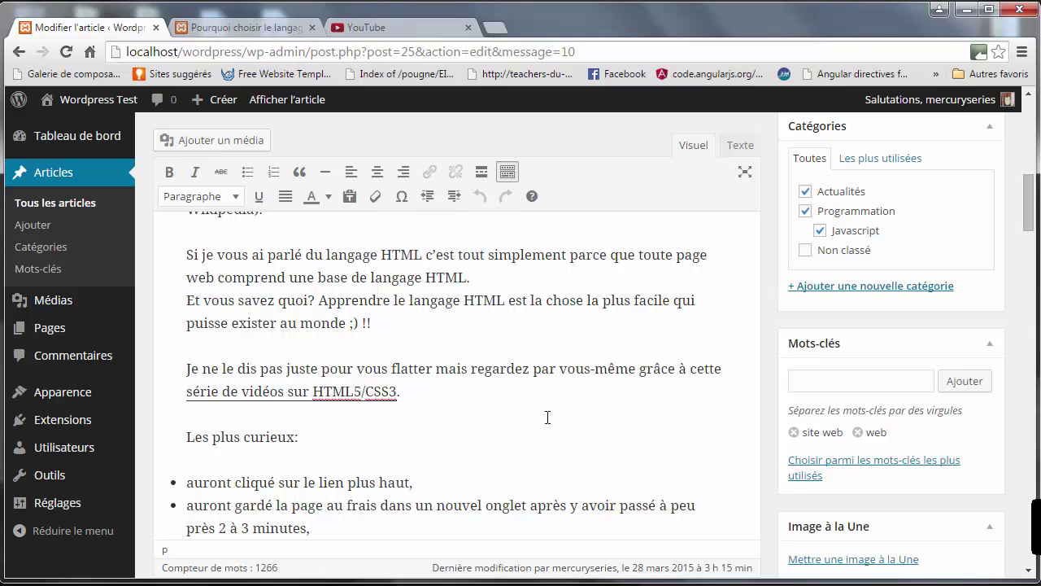
{"action": "left_click", "coordinate": [288, 399]}
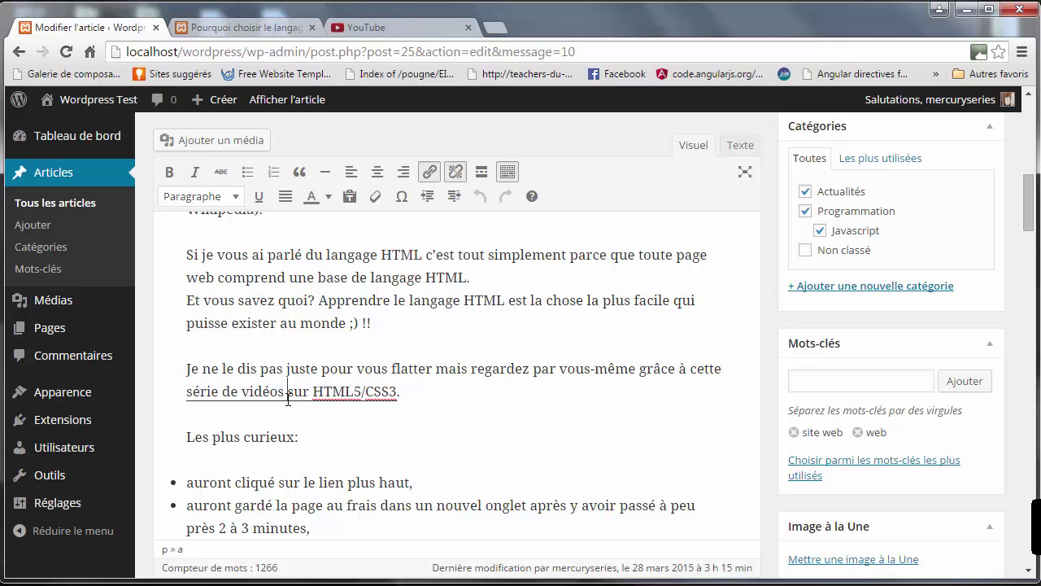
{"action": "left_click", "coordinate": [432, 175]}
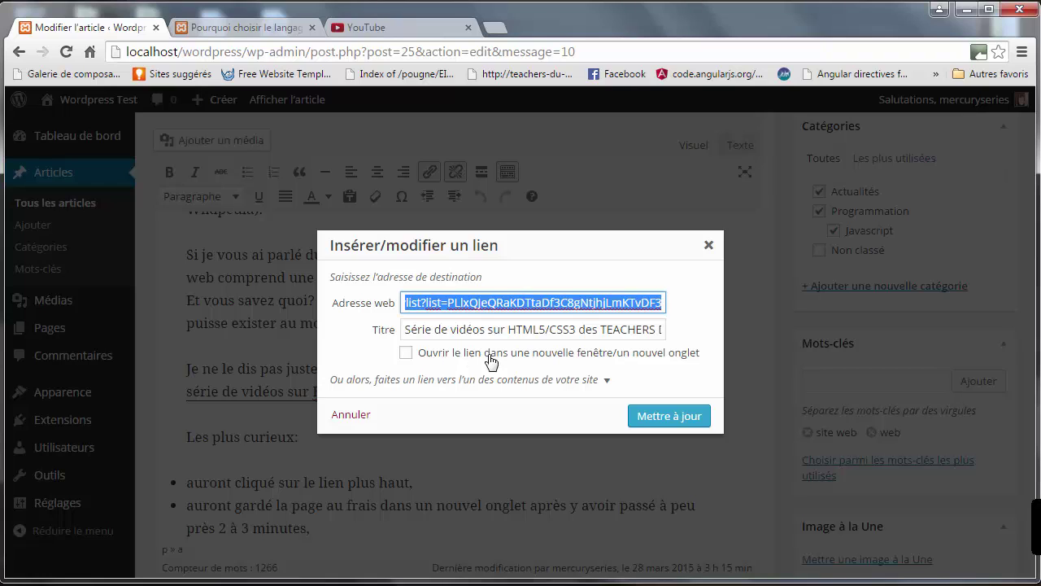
{"action": "left_click", "coordinate": [405, 356]}
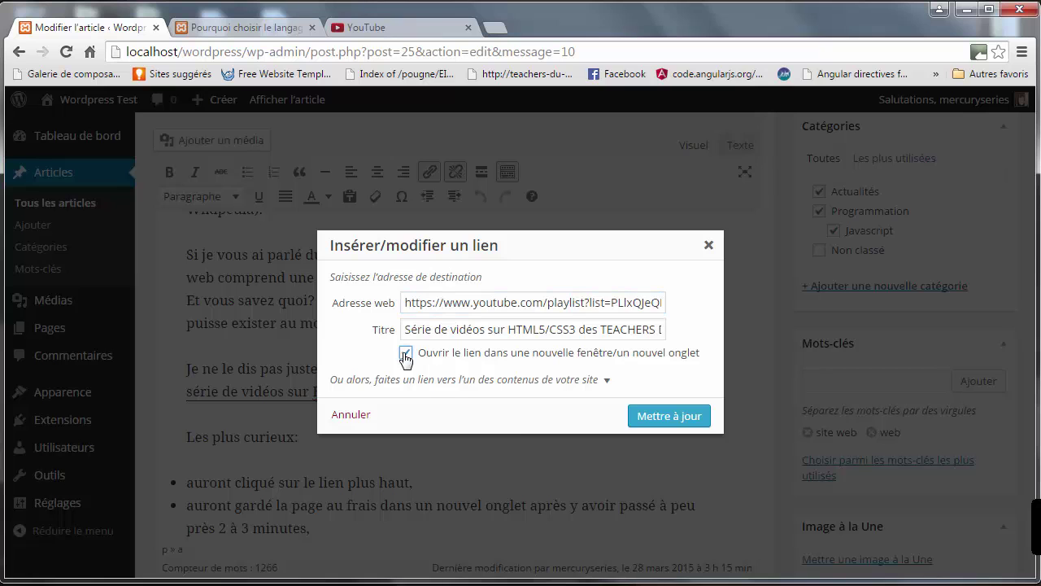
{"action": "left_click", "coordinate": [663, 417]}
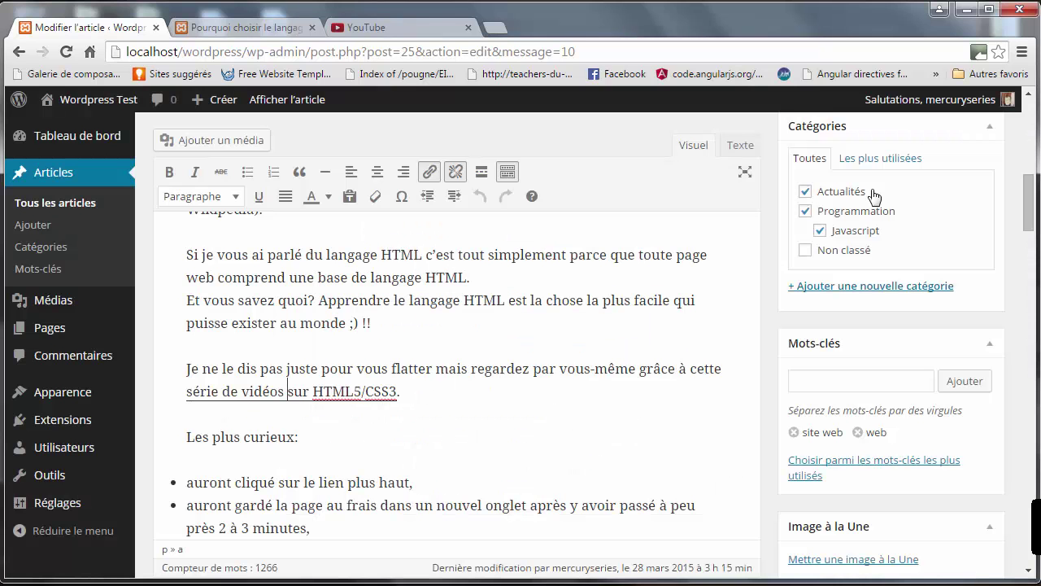
{"action": "left_click_drag", "start_coordinate": [1033, 199], "coordinate": [1033, 142]}
{"action": "left_click", "coordinate": [865, 229]}
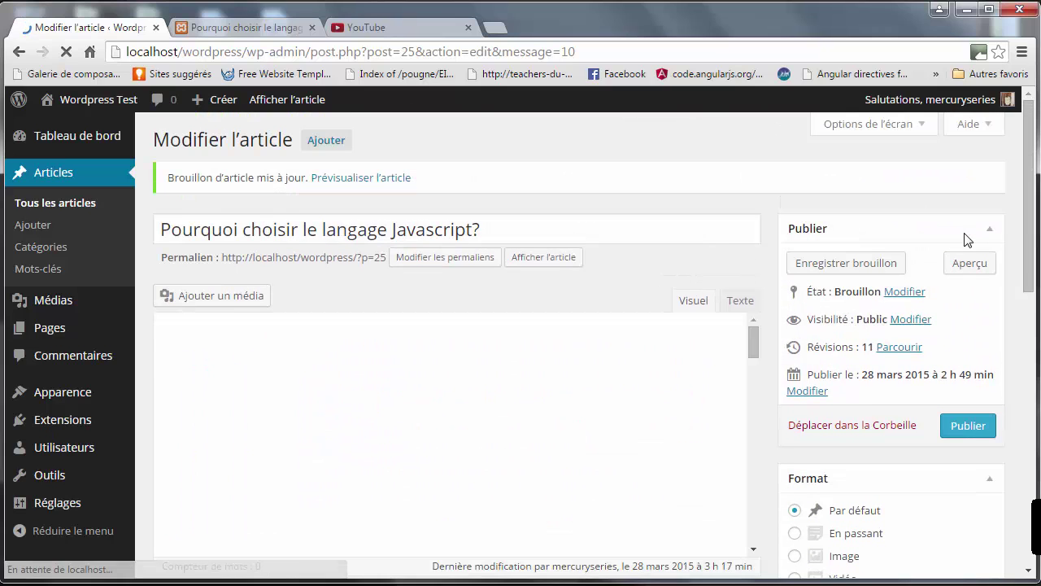
Preview the article, test the "série de vidéos sur HTML5/CSS3" link, close the opened playlist, and return to the article editor.
{"action": "left_click", "coordinate": [965, 269]}
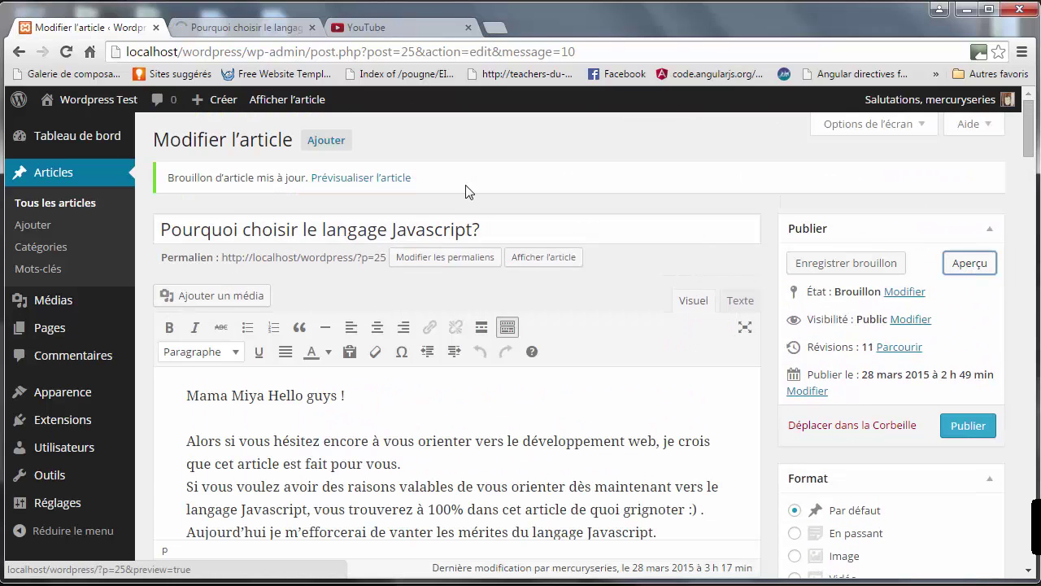
{"action": "left_click", "coordinate": [248, 27]}
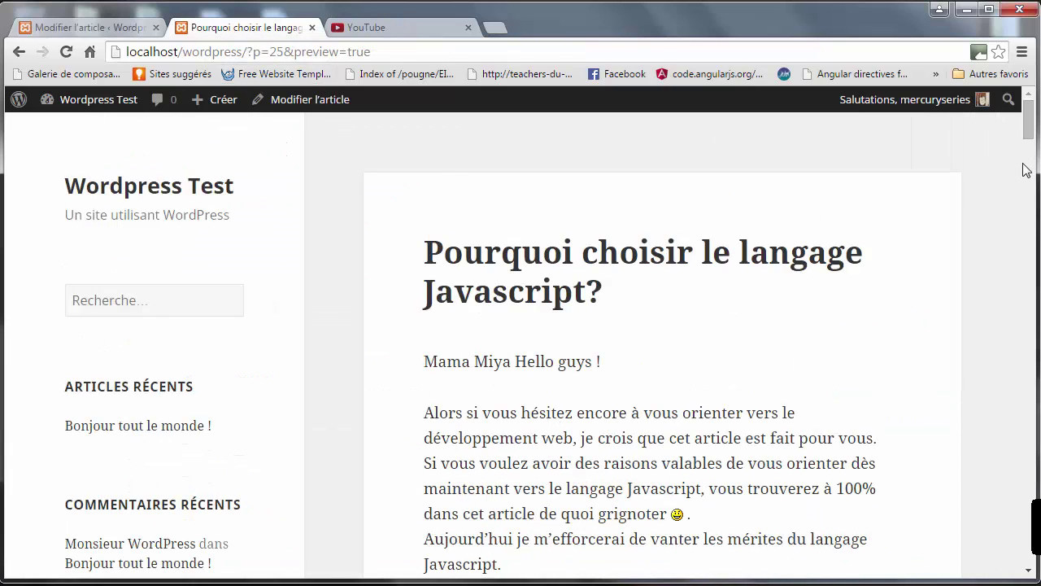
{"action": "left_click_drag", "start_coordinate": [1029, 128], "coordinate": [1035, 210]}
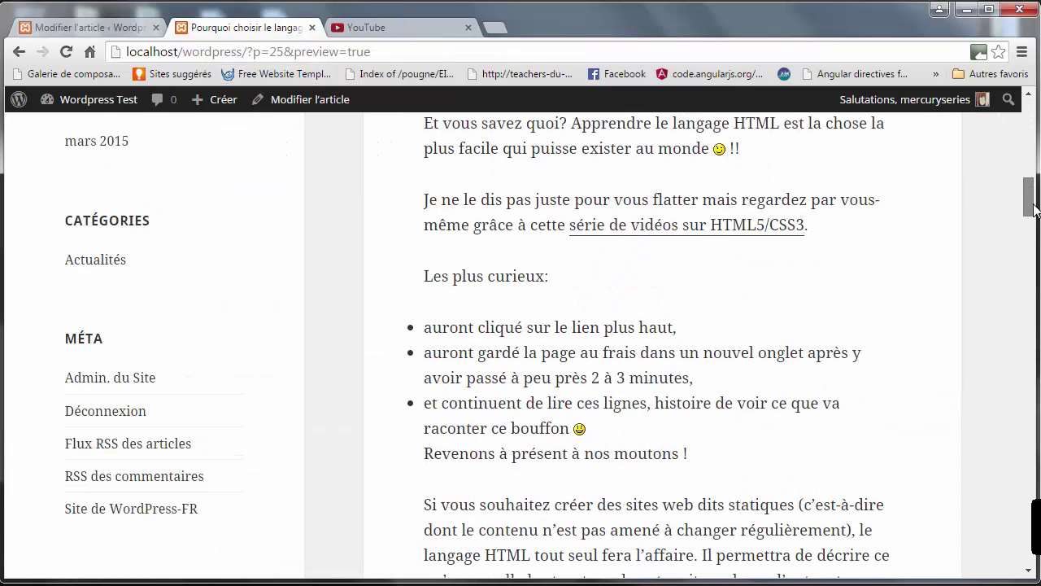
{"action": "left_click", "coordinate": [691, 228]}
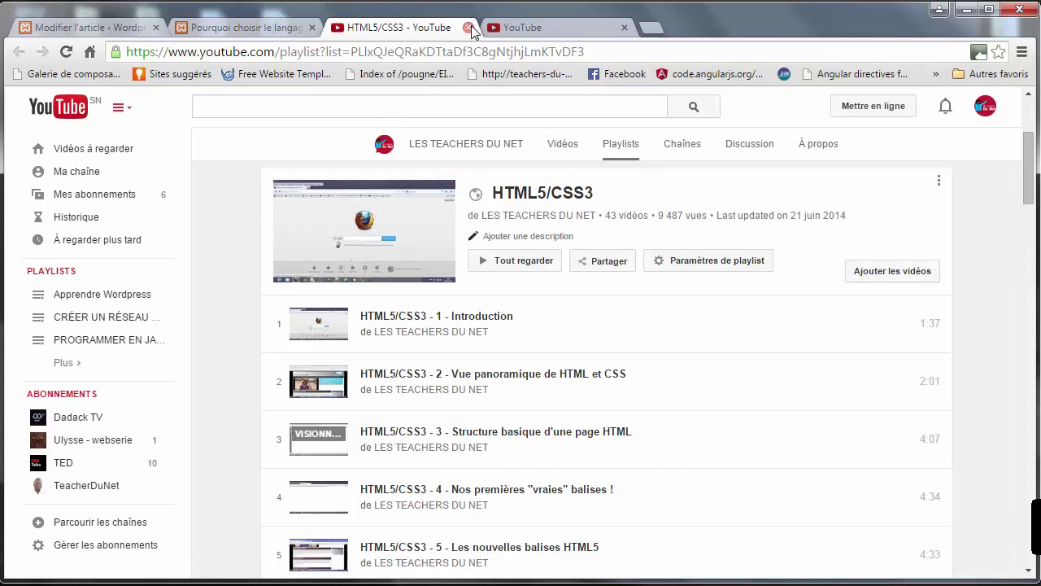
{"action": "left_click", "coordinate": [467, 28]}
{"action": "left_click", "coordinate": [143, 31]}
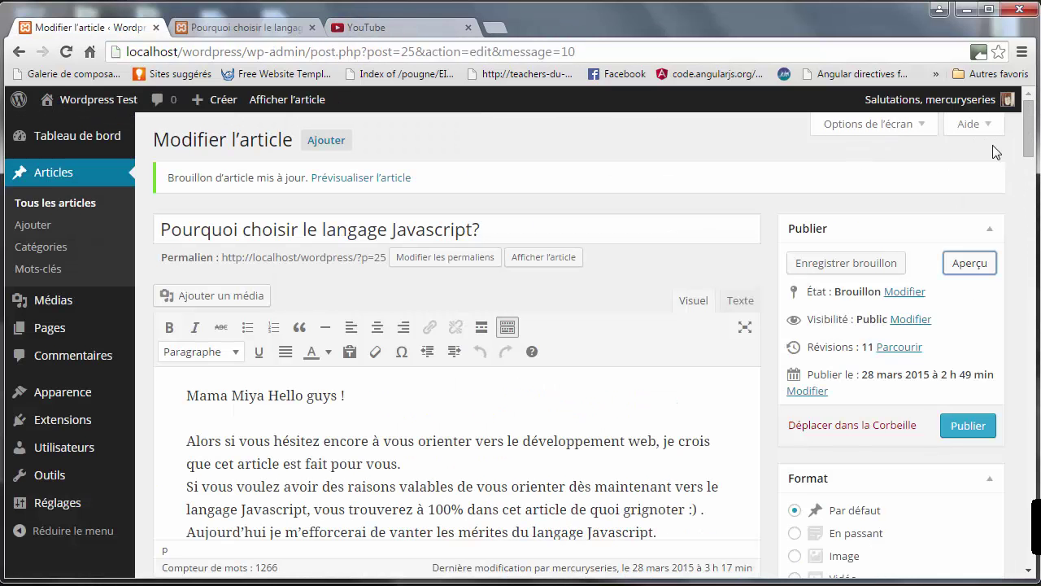
Start a link on the words "différentes formes" and search the site's existing content for "Bonjour tout".
{"action": "left_click_drag", "start_coordinate": [1030, 143], "coordinate": [1029, 201]}
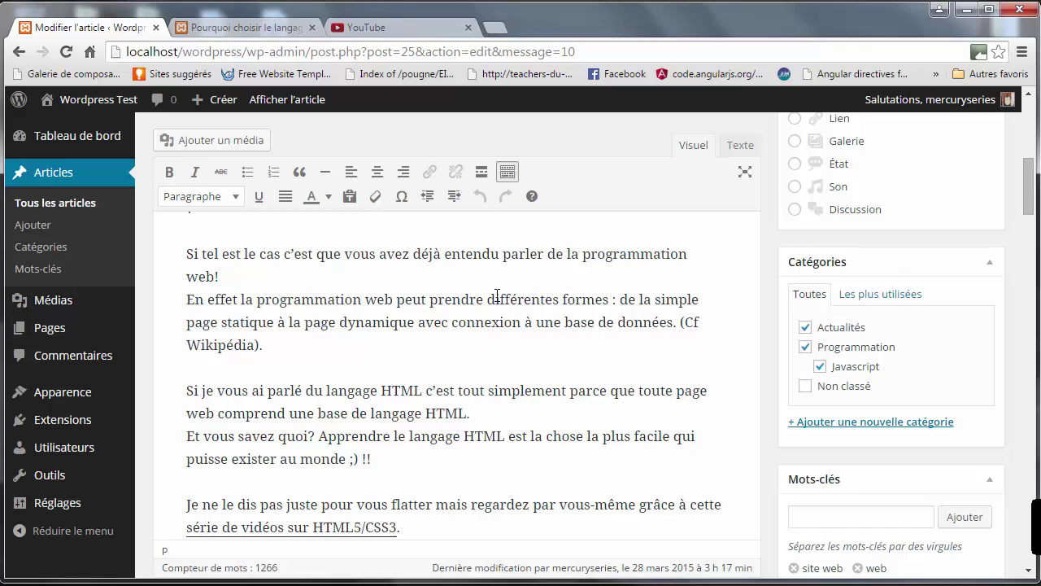
{"action": "left_click_drag", "start_coordinate": [491, 299], "coordinate": [612, 300]}
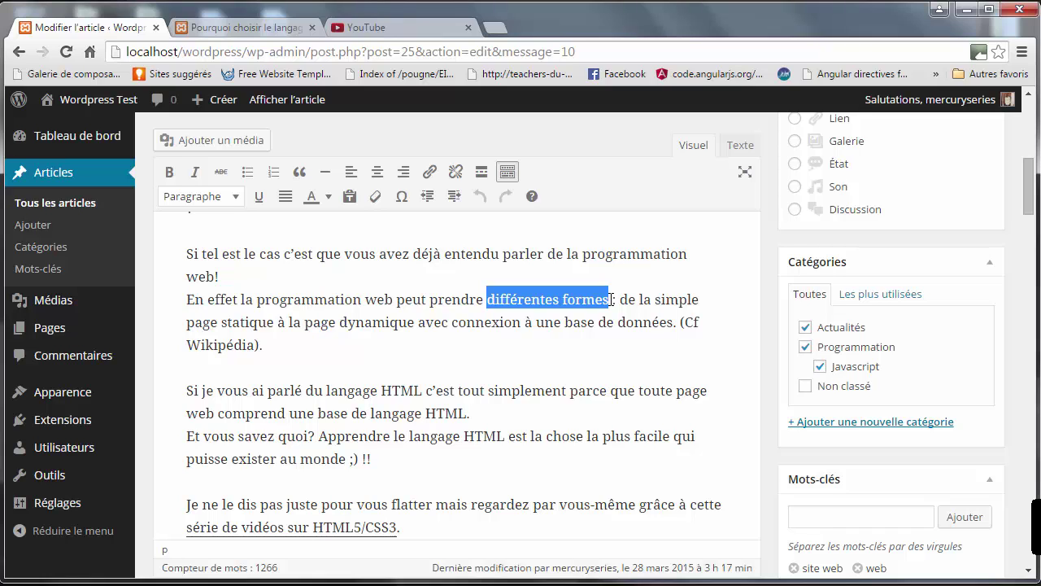
{"action": "left_click", "coordinate": [522, 362]}
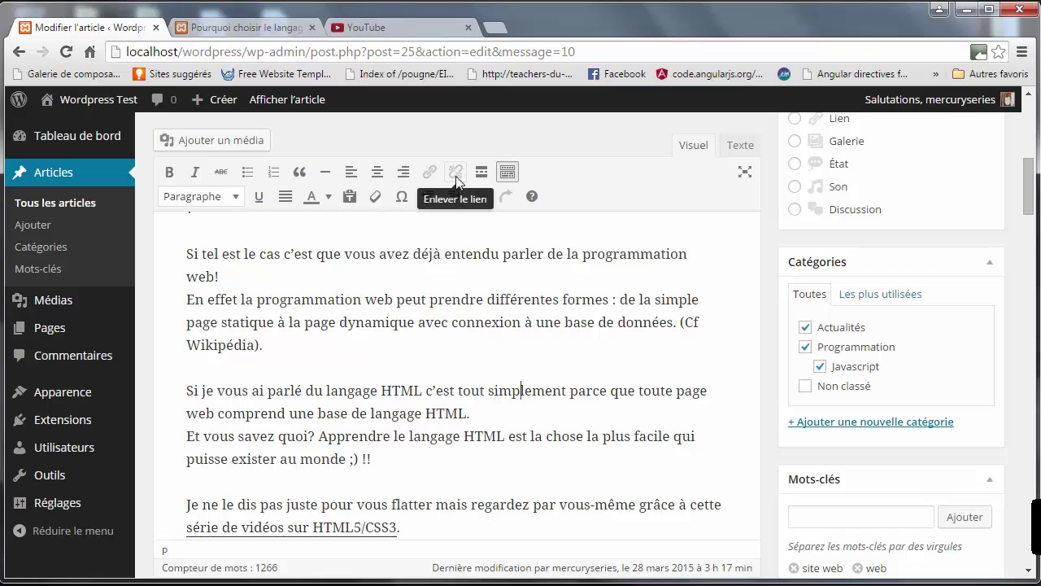
{"action": "left_click_drag", "start_coordinate": [489, 299], "coordinate": [608, 293]}
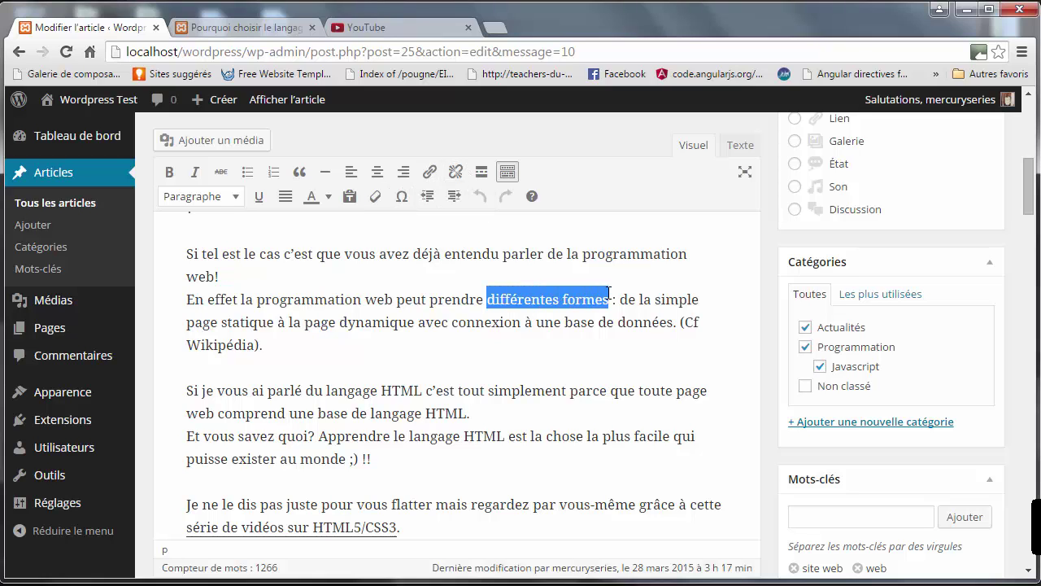
{"action": "left_click", "coordinate": [429, 172]}
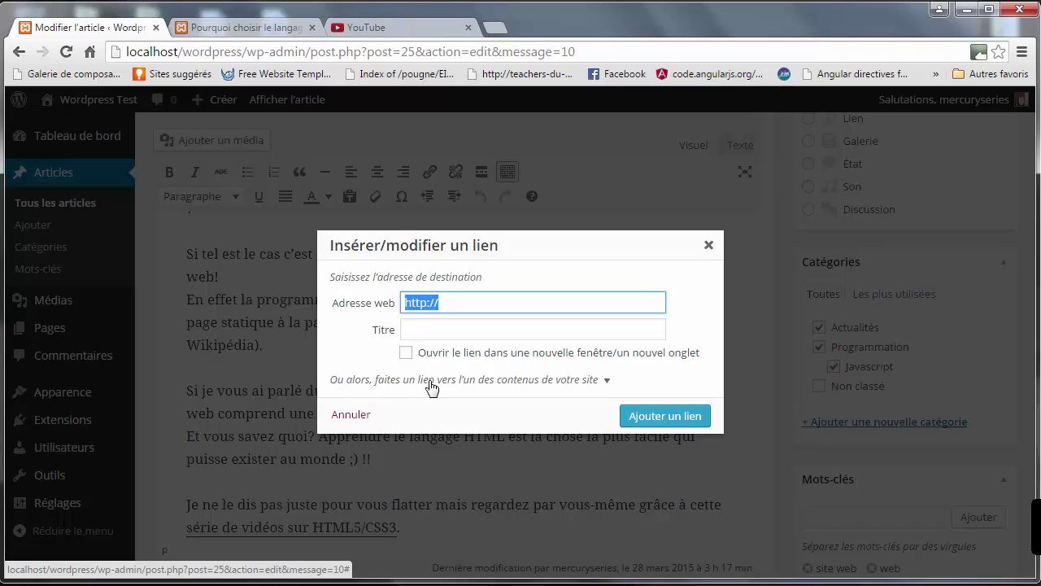
{"action": "left_click", "coordinate": [580, 380]}
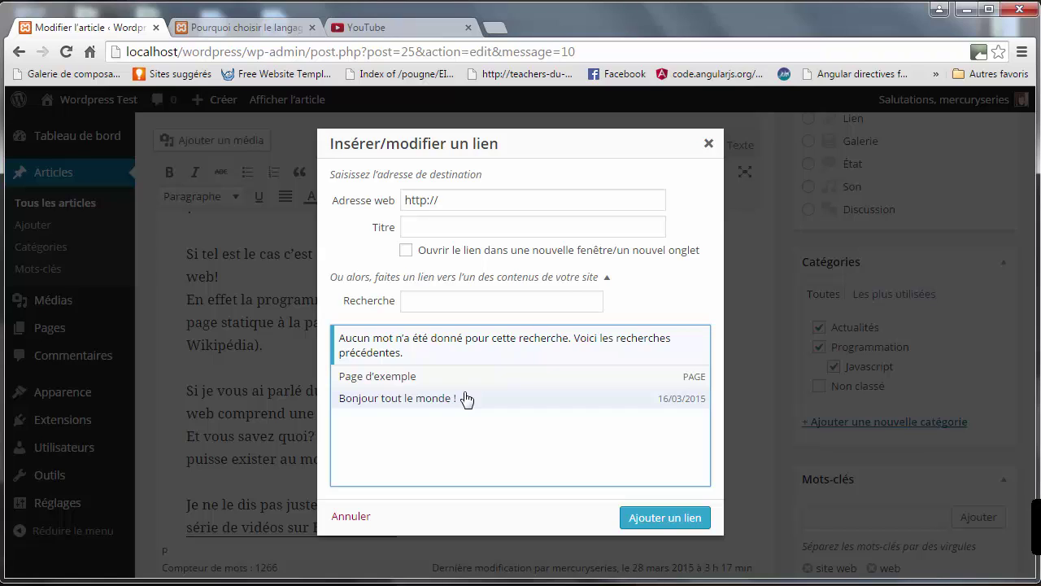
{"action": "left_click", "coordinate": [415, 301]}
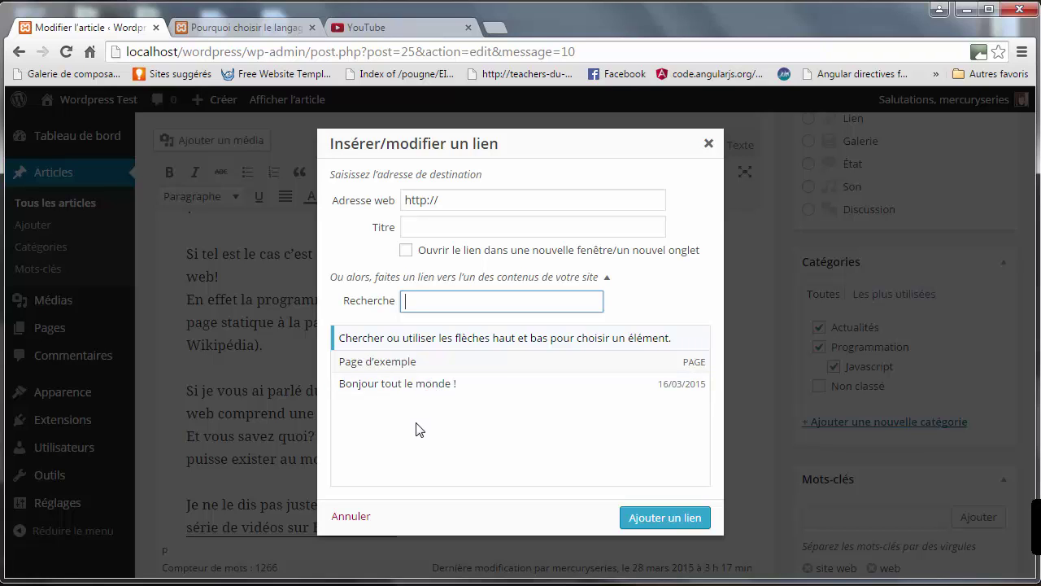
{"action": "type", "text": "Bonjour tout"}
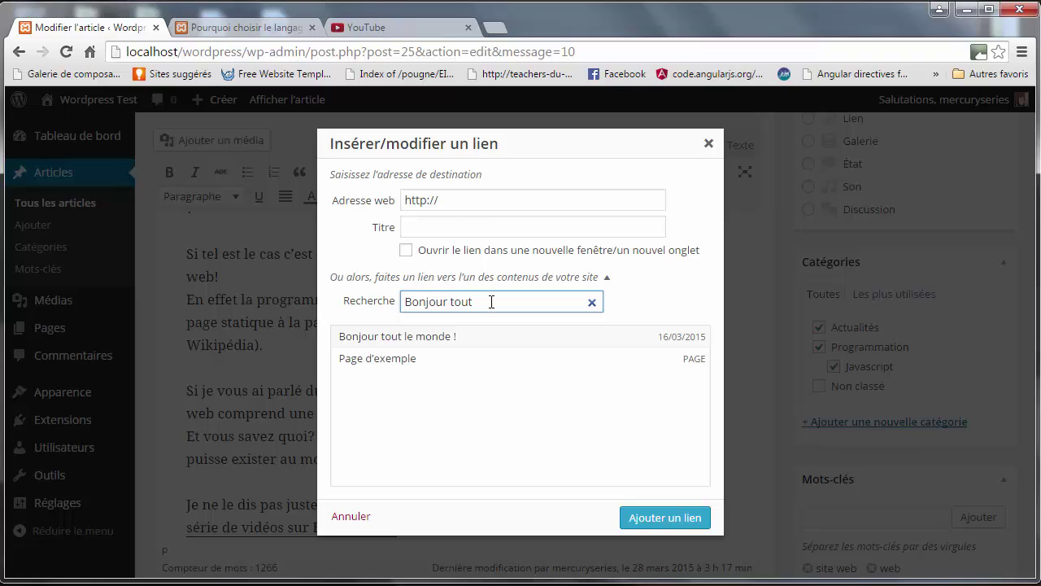
Try "Page d'exemple" and "Bonjour tout le monde !" as link targets, and close the link dialog without adding a link.
{"action": "left_click_drag", "start_coordinate": [492, 302], "coordinate": [375, 310]}
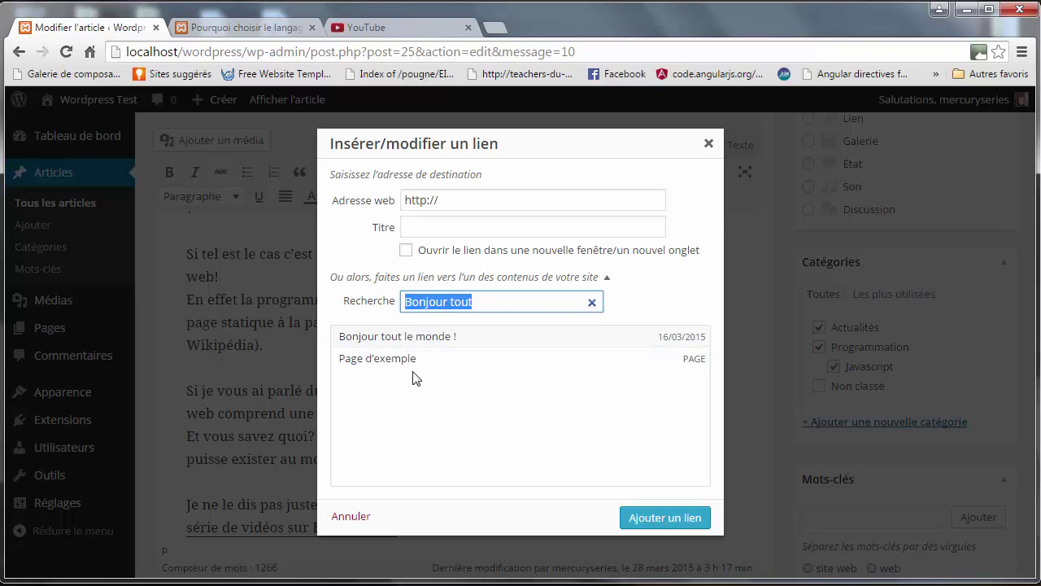
{"action": "left_click", "coordinate": [375, 362]}
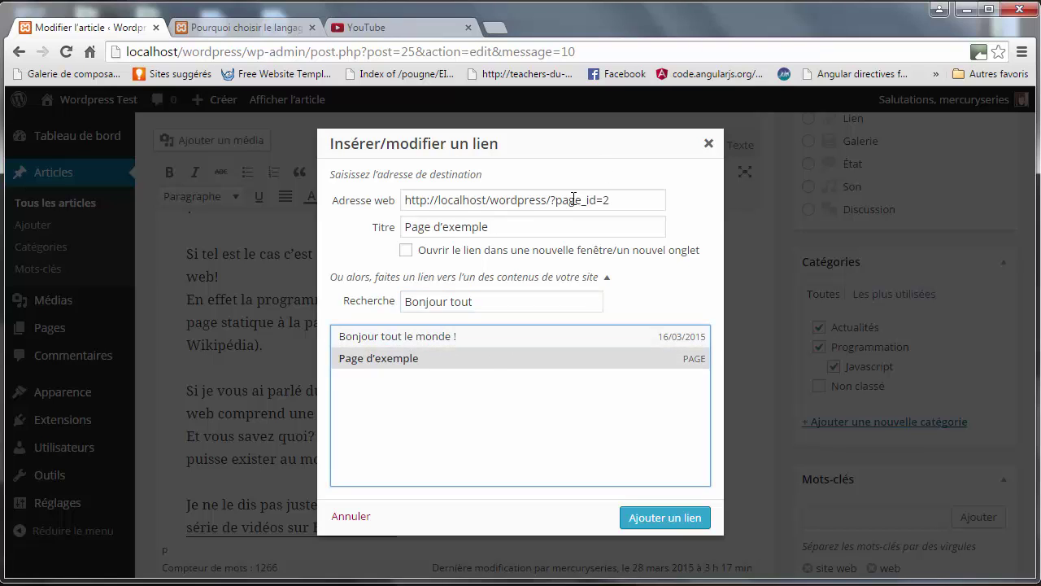
{"action": "left_click", "coordinate": [463, 340]}
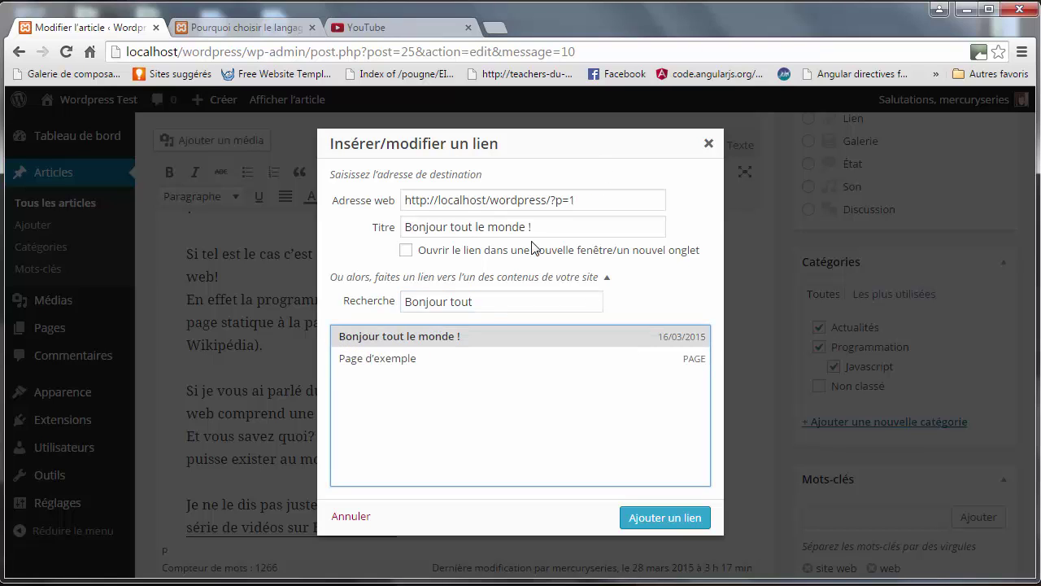
{"action": "left_click", "coordinate": [432, 359]}
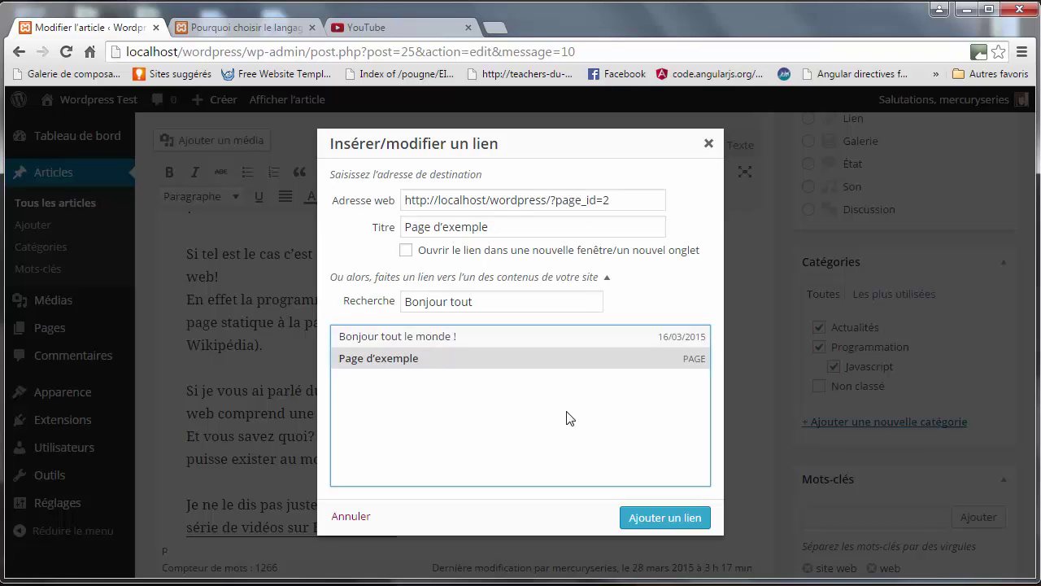
{"action": "left_click", "coordinate": [708, 144]}
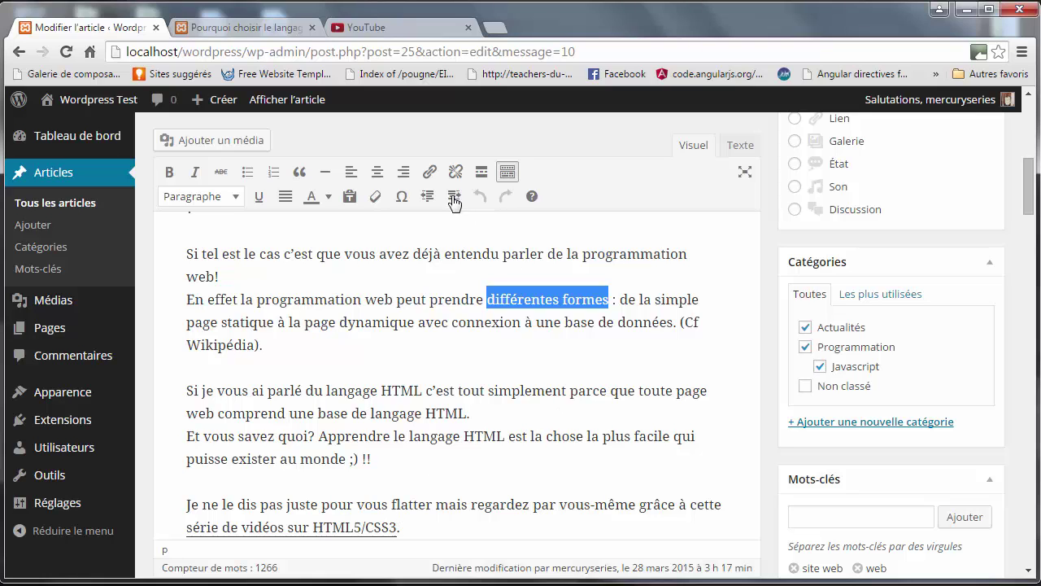
{"action": "left_click", "coordinate": [429, 171]}
{"action": "key", "text": "Right"}
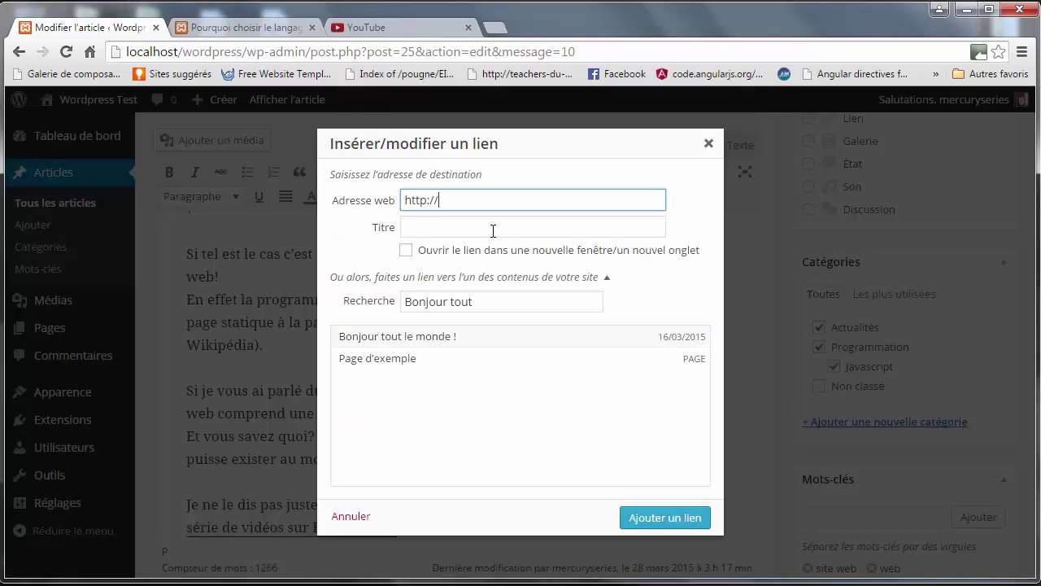
{"action": "type", "text": "fauxlien.fr"}
{"action": "left_click", "coordinate": [493, 230]}
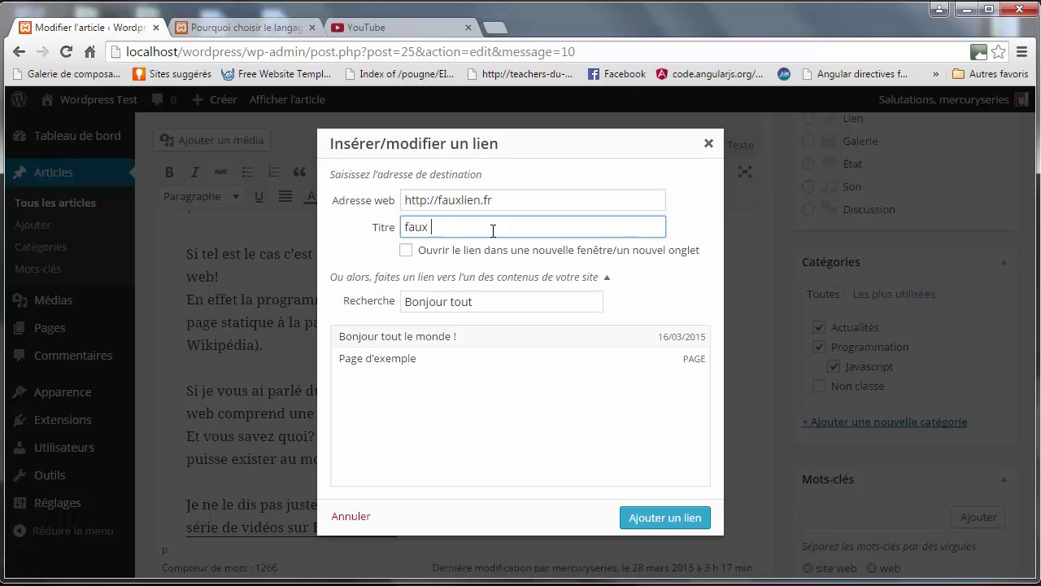
{"action": "left_click", "coordinate": [660, 518]}
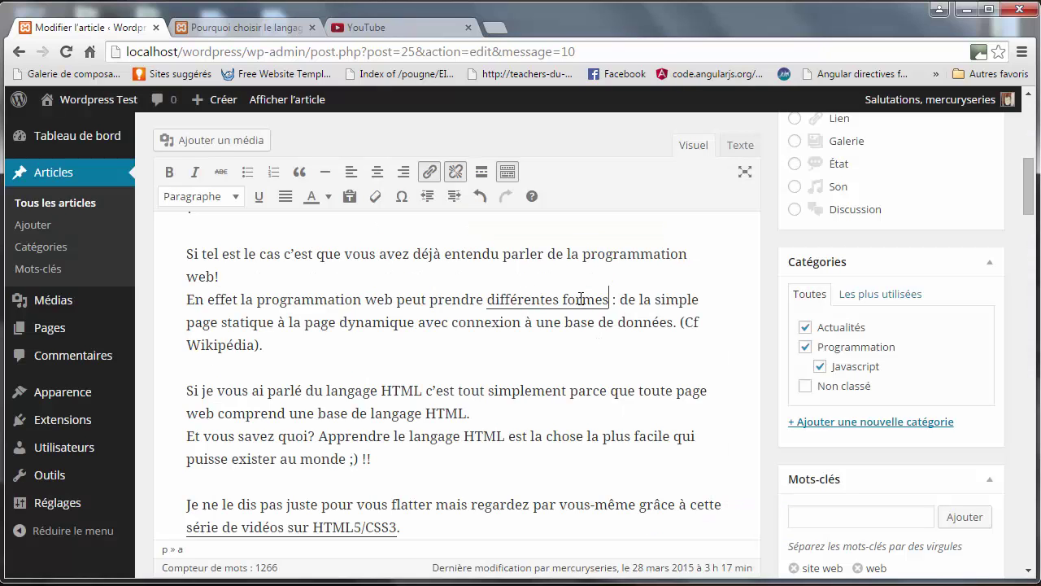
Remove the link from "différentes formes", repeating the removal on the selected words after undoing it once.
{"action": "left_click", "coordinate": [457, 175]}
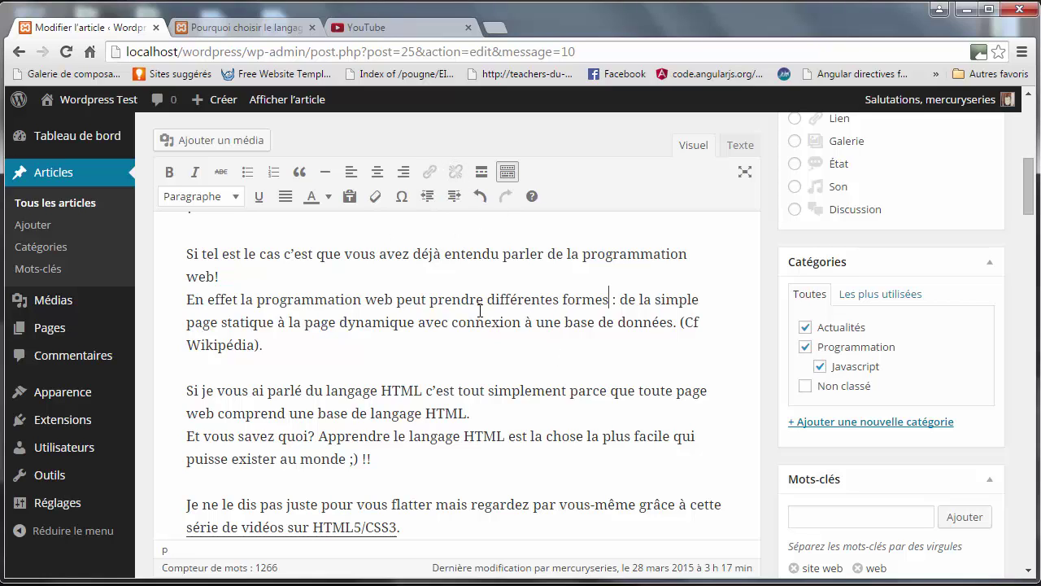
{"action": "key", "text": "ctrl+z"}
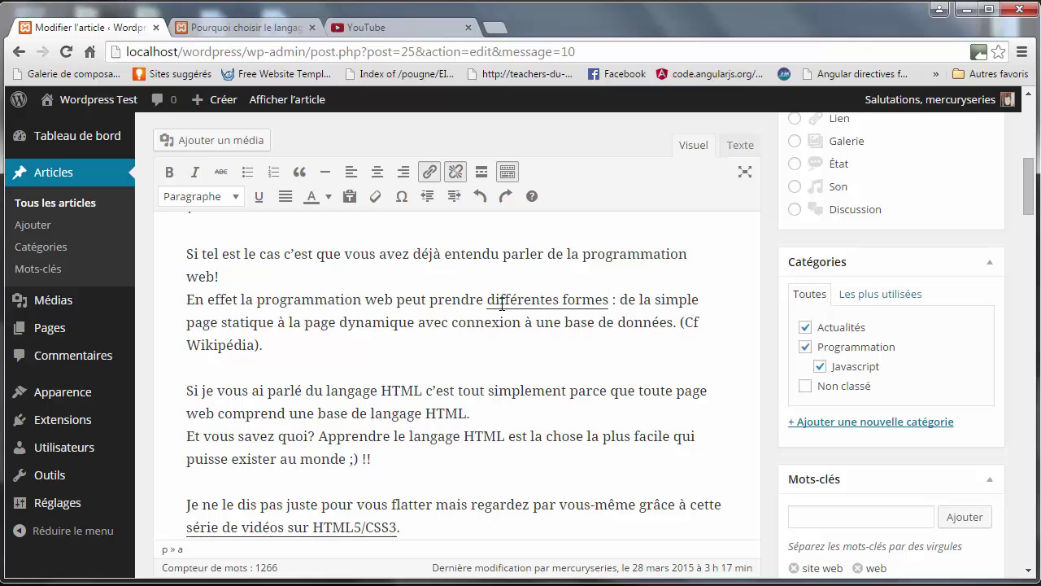
{"action": "left_click_drag", "start_coordinate": [488, 301], "coordinate": [610, 304]}
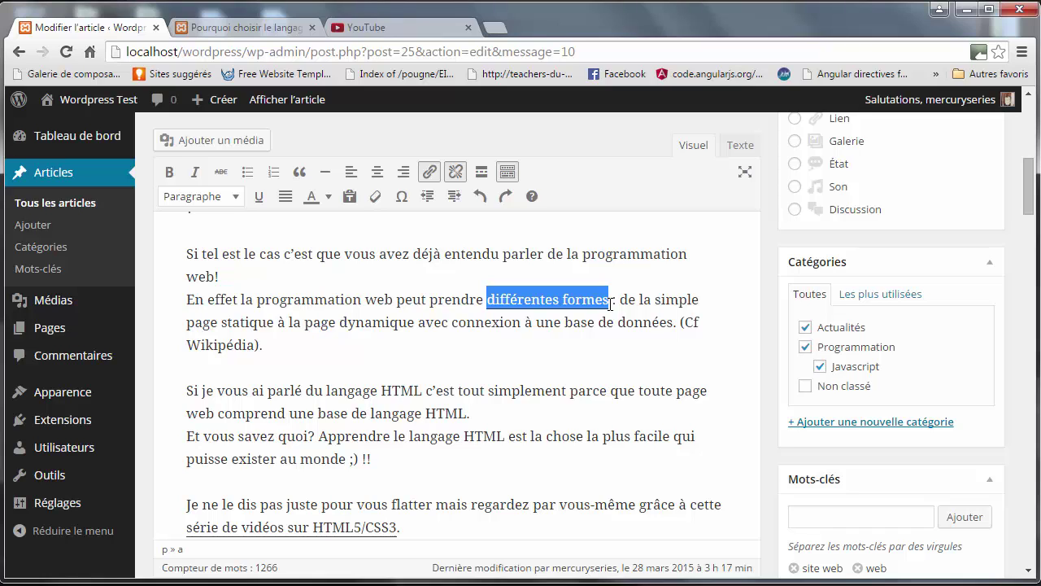
{"action": "left_click", "coordinate": [454, 172]}
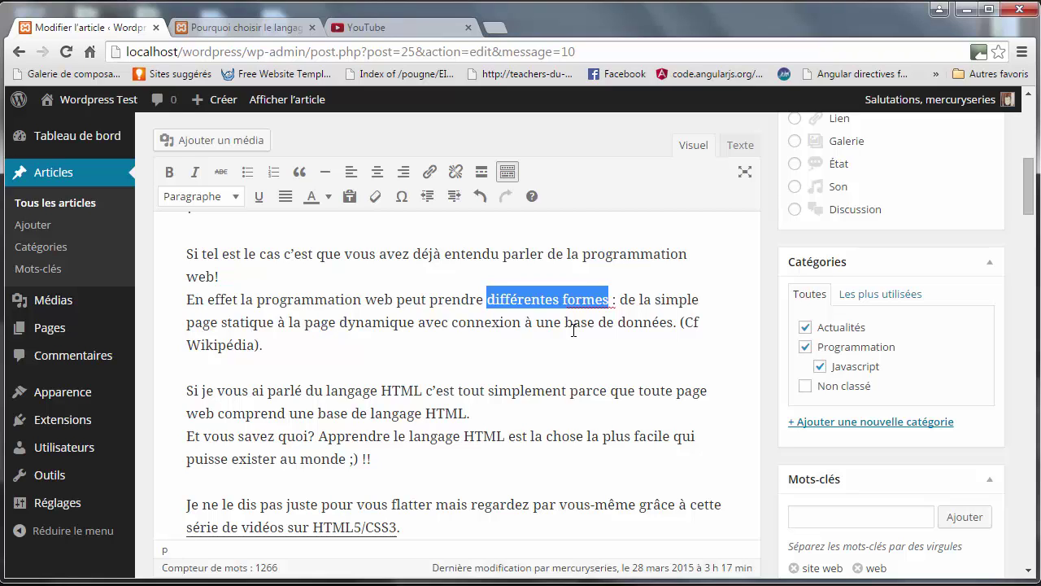
Deselect the text in the article and save the article as a draft.
{"action": "left_click_drag", "start_coordinate": [574, 330], "coordinate": [439, 343]}
{"action": "left_click", "coordinate": [439, 342]}
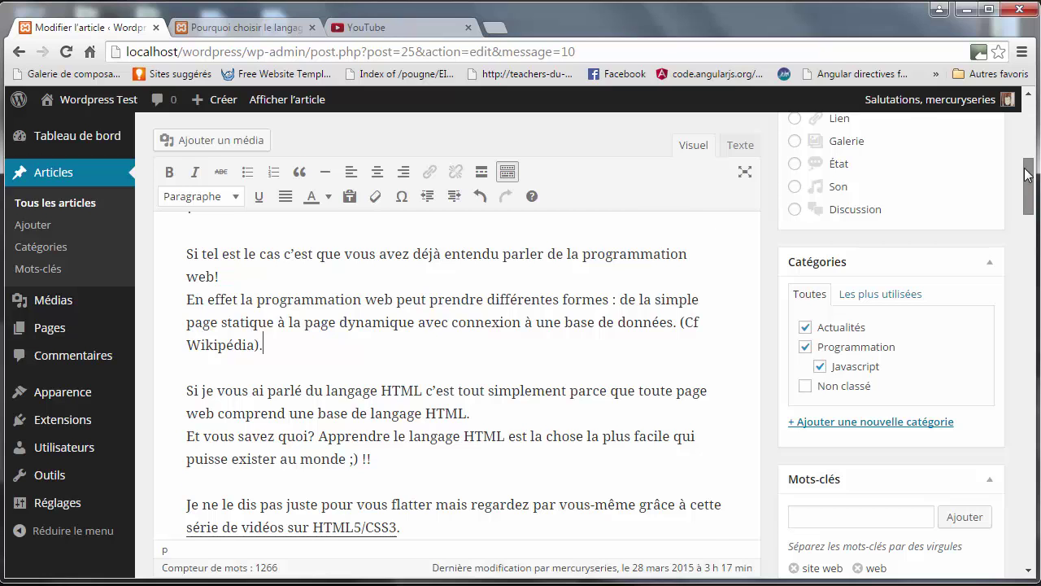
{"action": "left_click_drag", "start_coordinate": [1028, 175], "coordinate": [1027, 118]}
{"action": "left_click", "coordinate": [851, 263]}
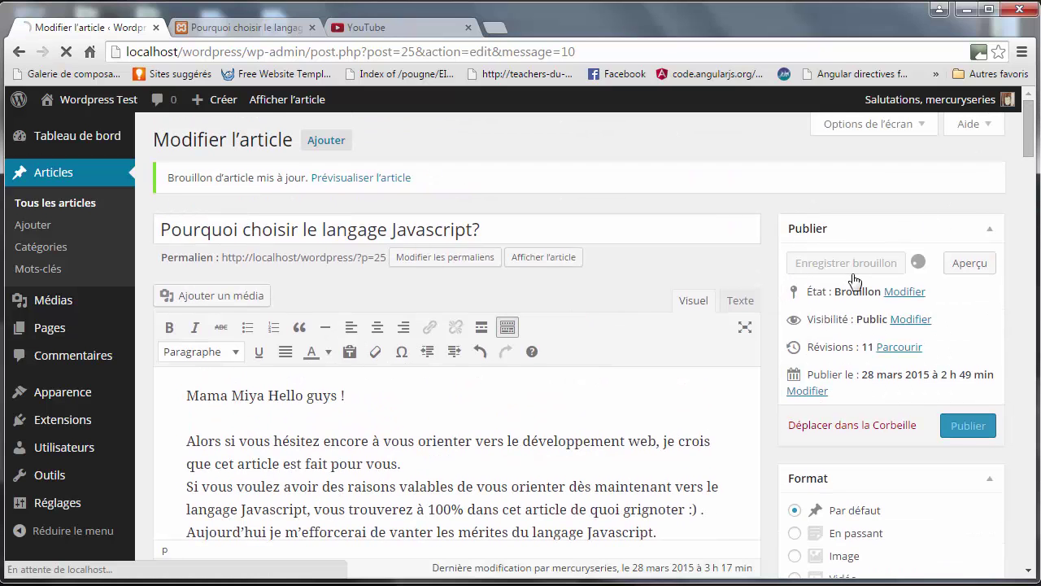